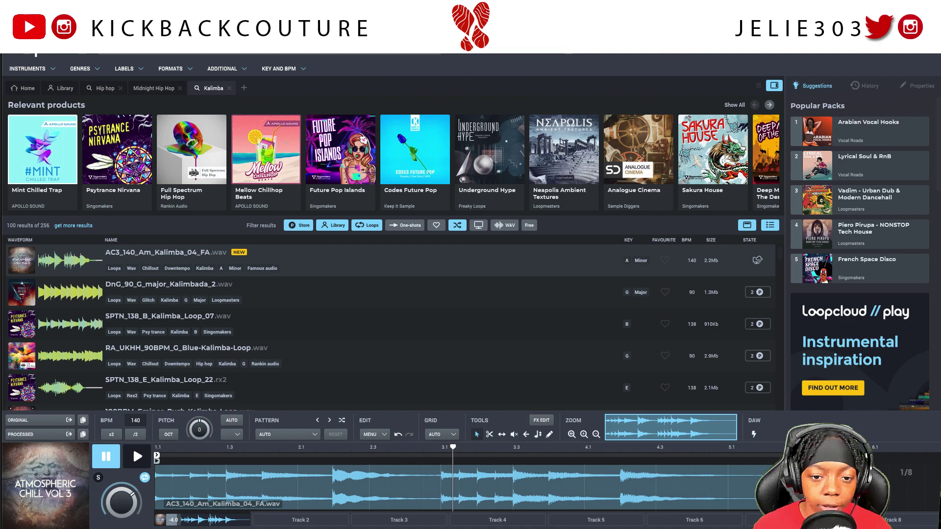
# Step: Audition and pause the AC3_140_Am_Kalimba_04_FA loop preview, then return to Ableton
pyautogui.click(137, 456)
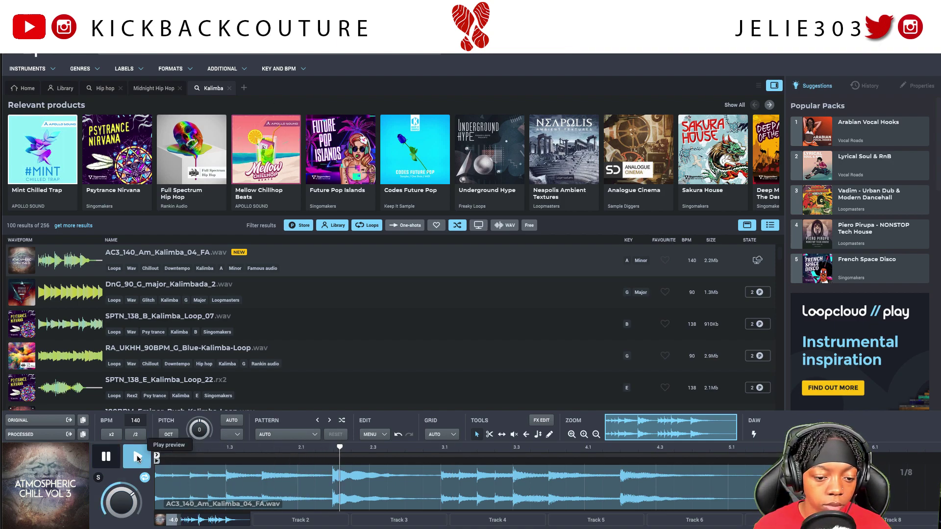
pyautogui.click(110, 461)
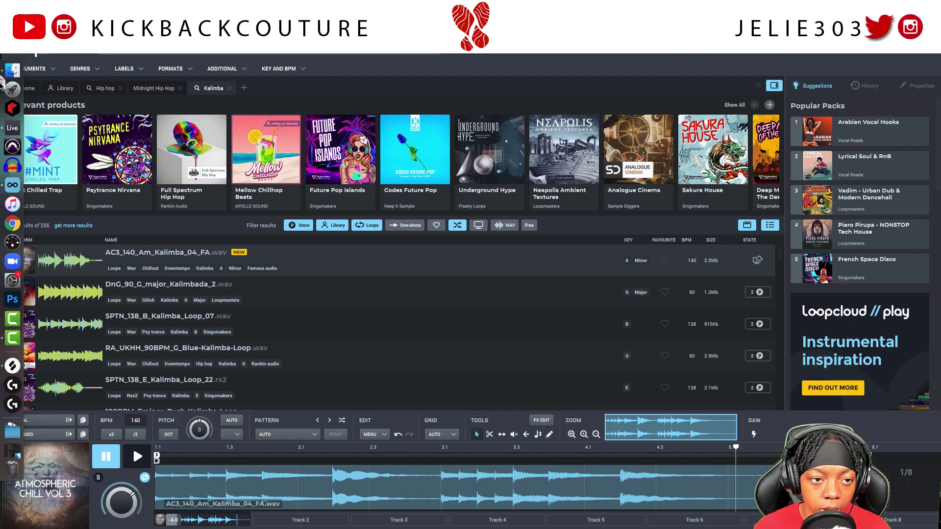
pyautogui.click(14, 83)
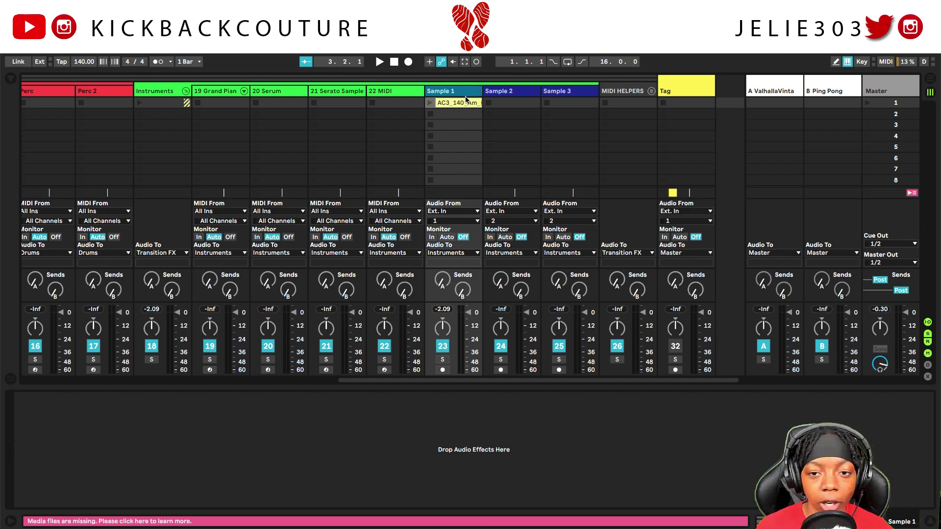
# Step: Load the Tuner from Audio Effects onto the Sample 1 track
pyautogui.hscroll(2, 425, 319)
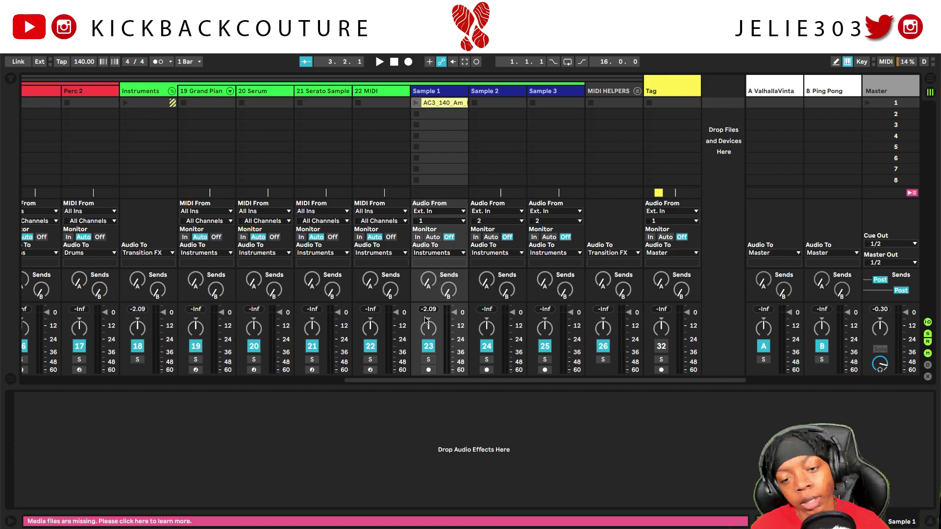
pyautogui.doubleClick(447, 102)
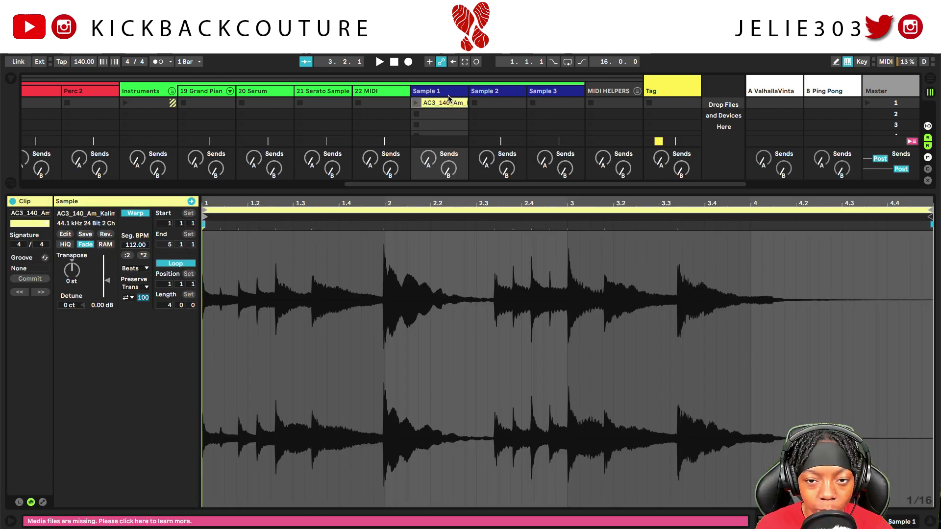
pyautogui.click(448, 96)
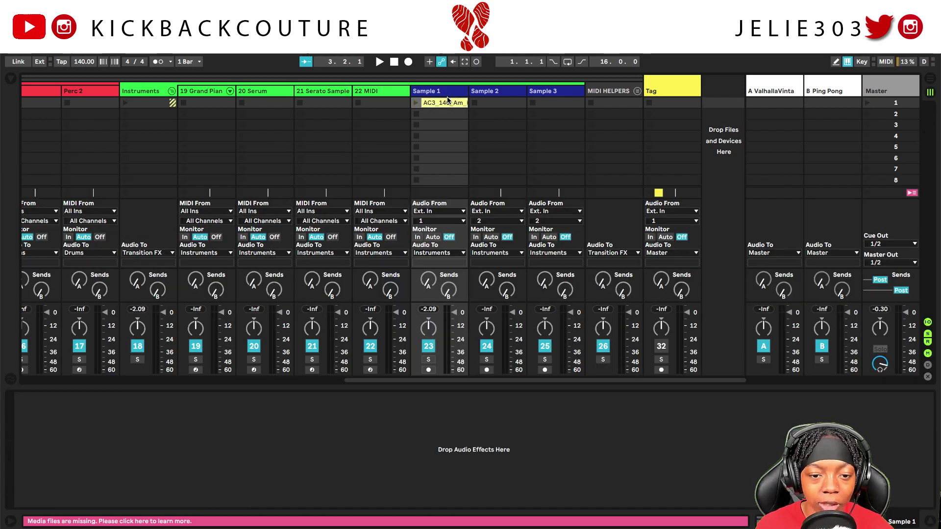
pyautogui.click(11, 79)
pyautogui.click(55, 263)
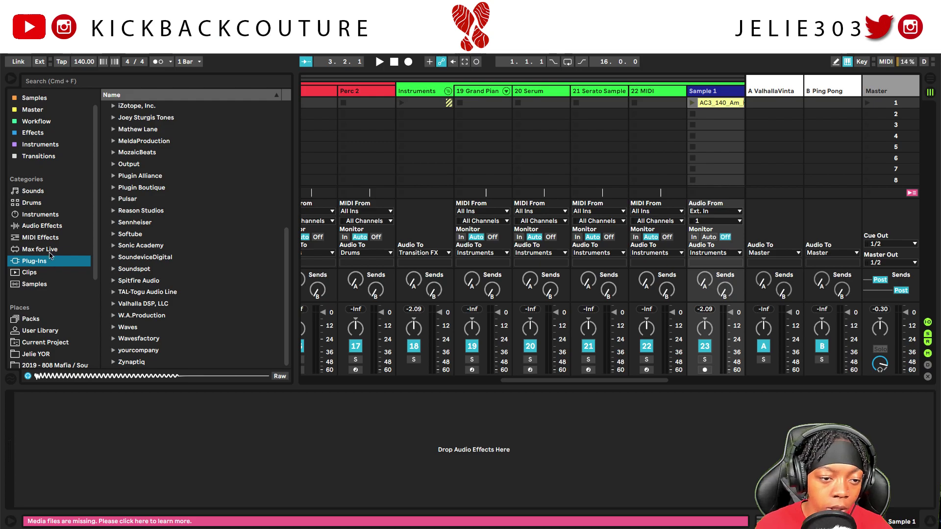
pyautogui.click(56, 226)
pyautogui.scroll(-5, 162, 304)
pyautogui.doubleClick(147, 328)
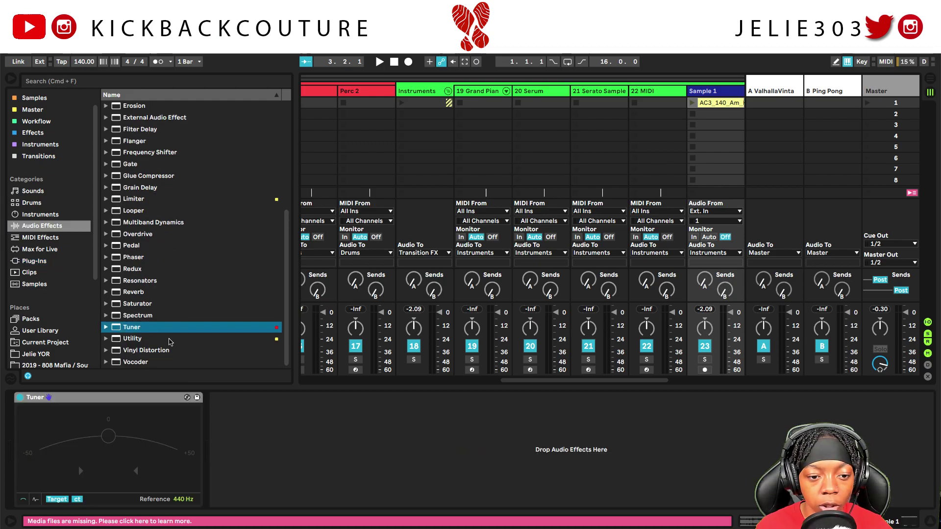
# Step: Play the kalimba clip to read its pitch in the Tuner
pyautogui.hscroll(5, 364, 345)
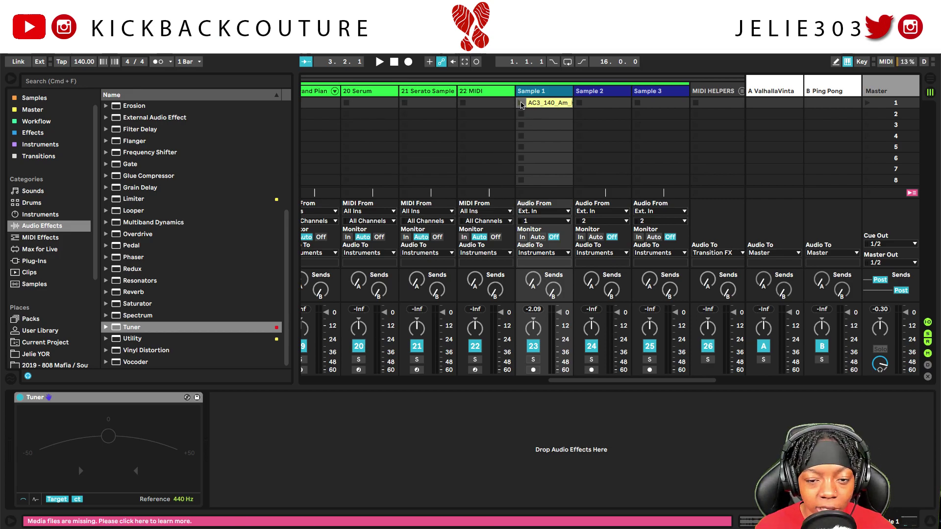
pyautogui.click(521, 103)
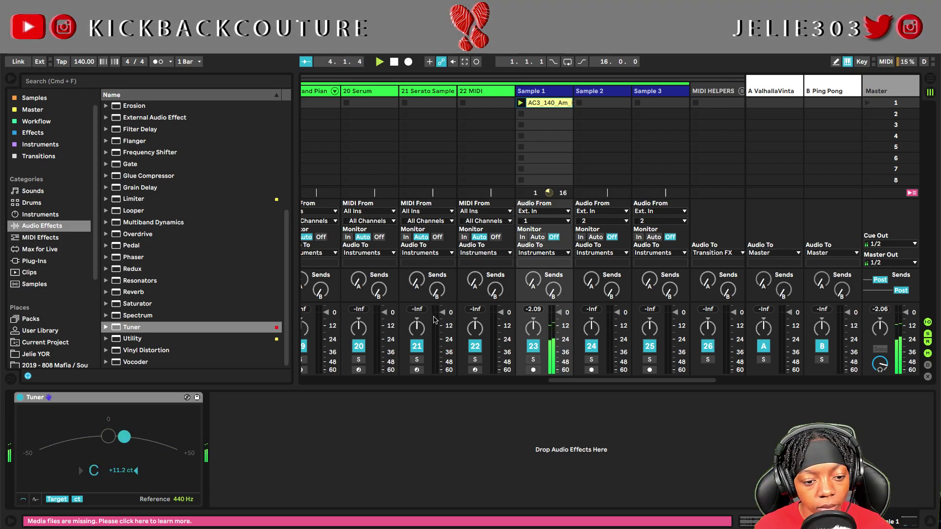
pyautogui.press('space')
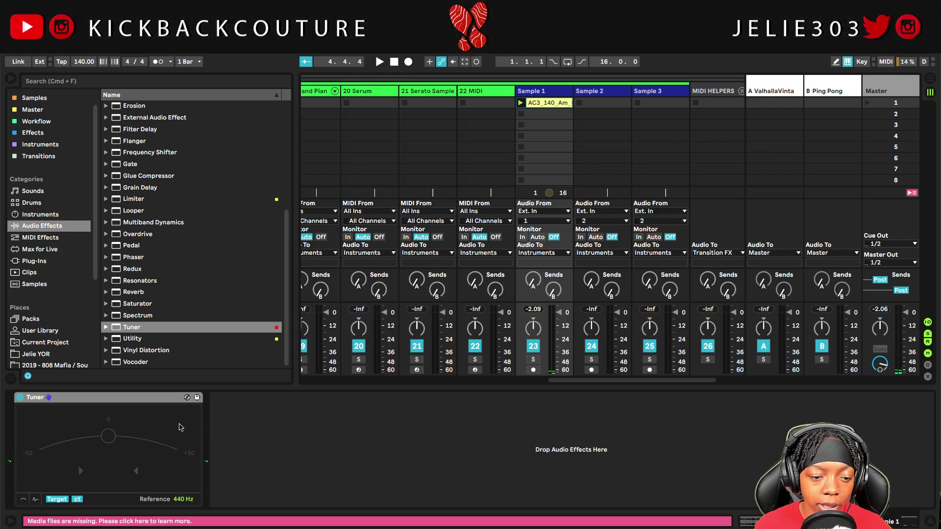
# Step: Add the Mixed In Key plug-in to the Sample 1 device chain
pyautogui.click(150, 401)
pyautogui.click(406, 455)
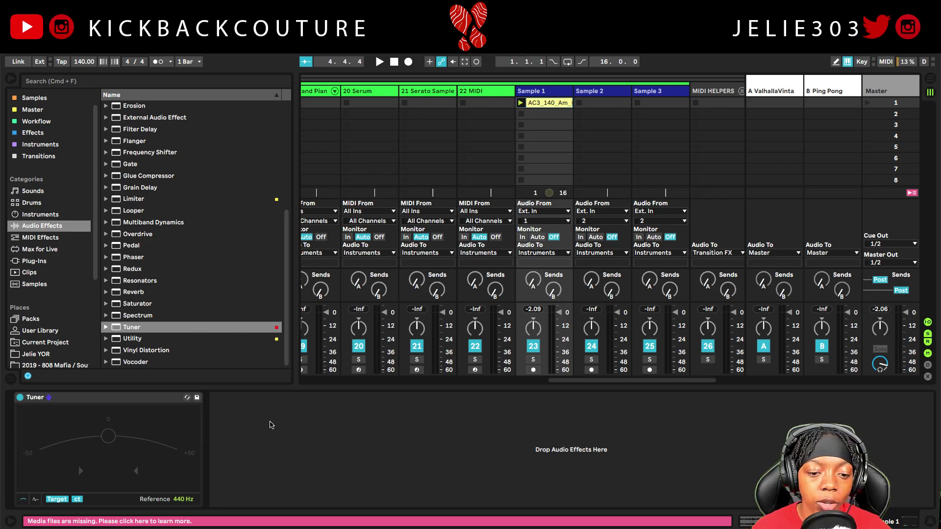
pyautogui.rightClick(272, 425)
pyautogui.click(323, 510)
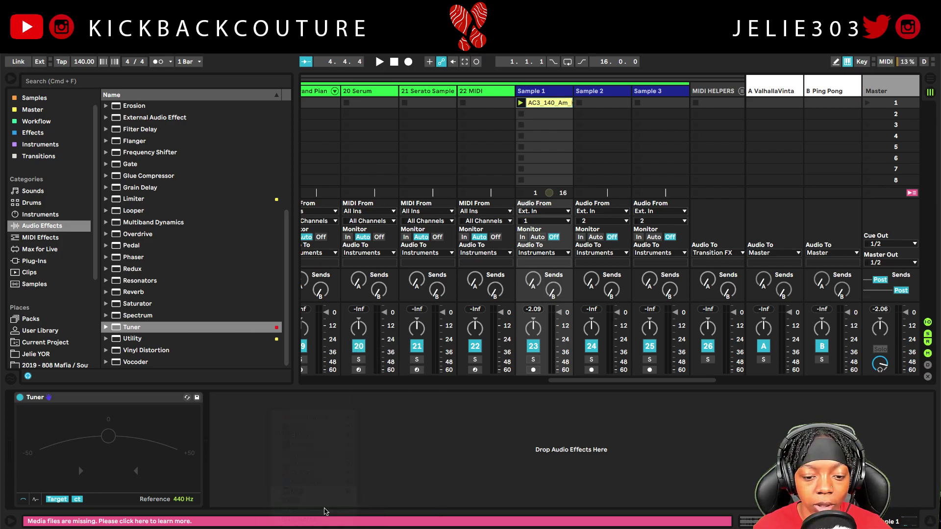
pyautogui.press('Return')
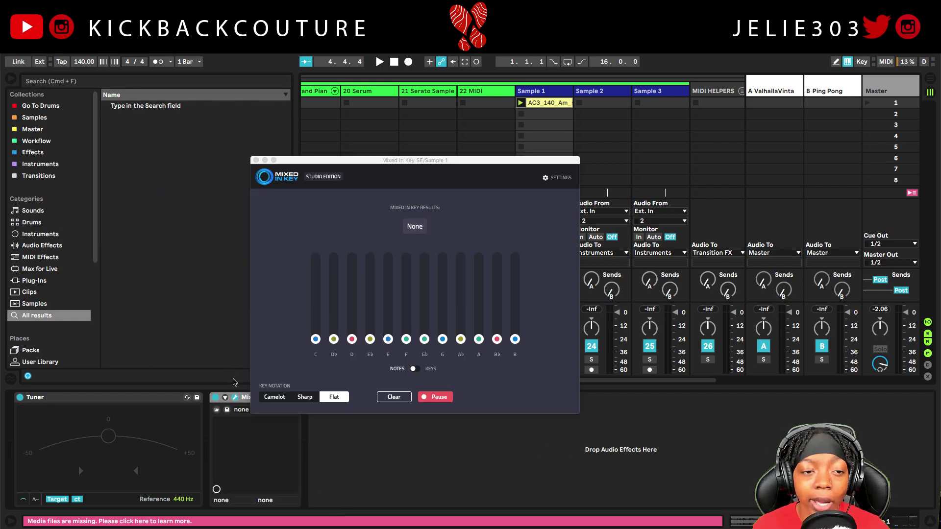
# Step: Play the kalimba loop until Mixed In Key detects C Major, then stop playback
pyautogui.click(11, 82)
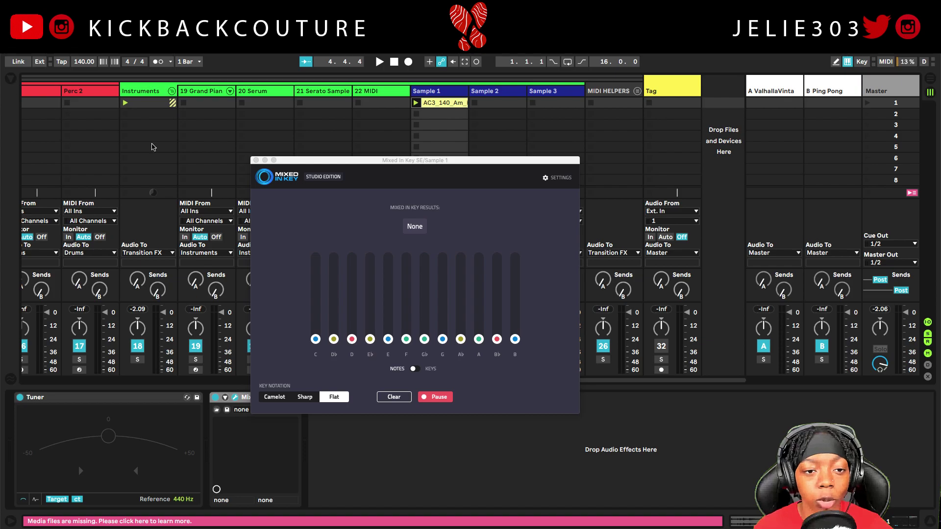
pyautogui.moveTo(397, 161); pyautogui.dragTo(389, 152)
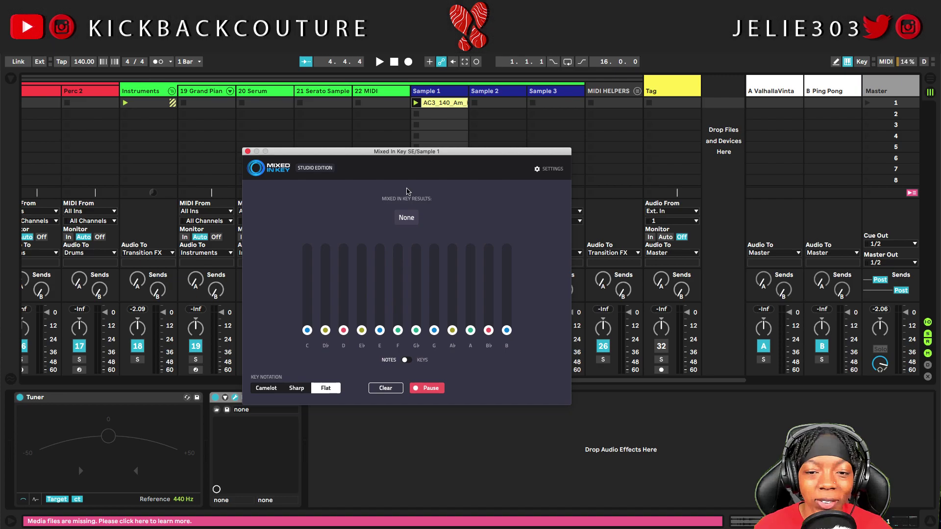
pyautogui.moveTo(404, 152); pyautogui.dragTo(439, 152)
pyautogui.press('space')
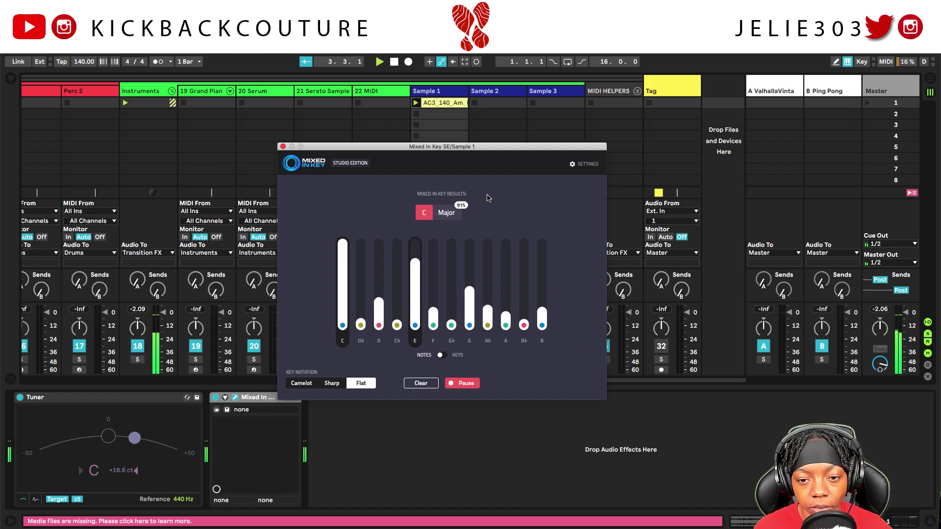
pyautogui.press('space')
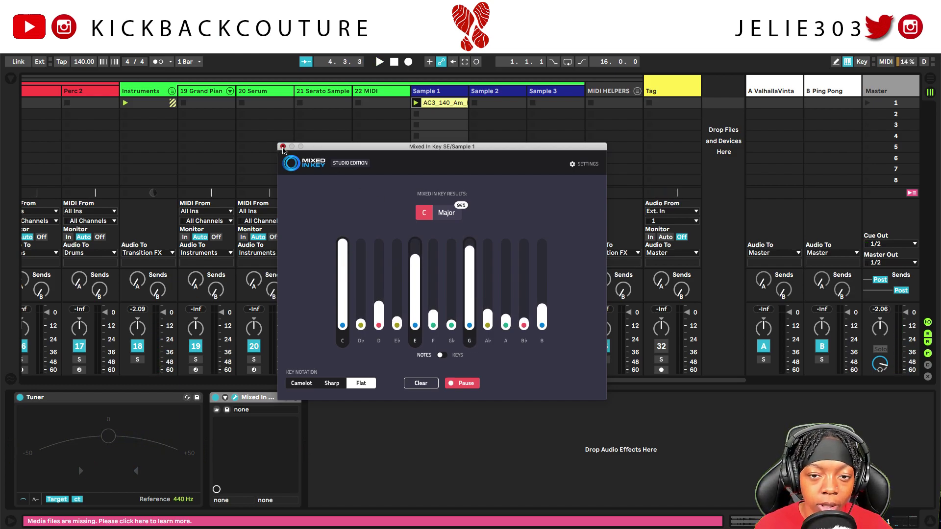
# Step: Close Mixed In Key, view the kalimba clip's waveform, and select the 808 track
pyautogui.click(283, 147)
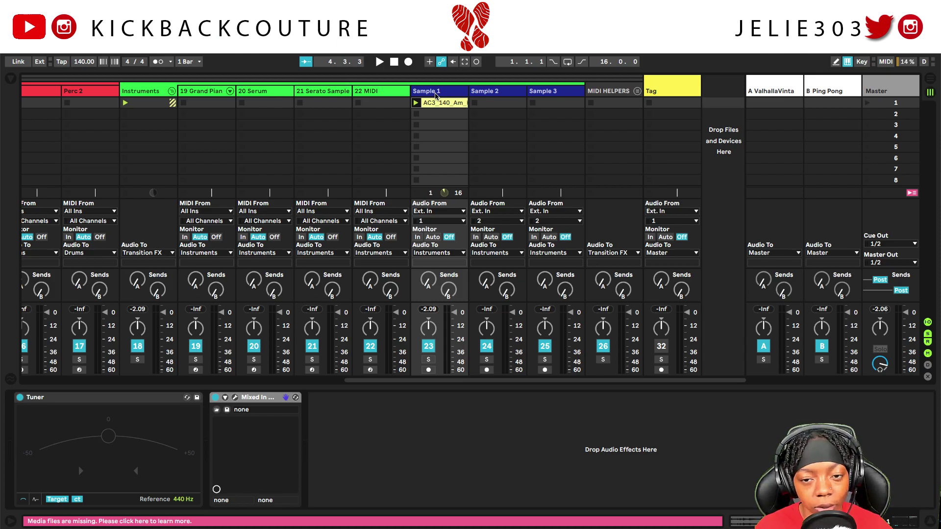
pyautogui.doubleClick(438, 98)
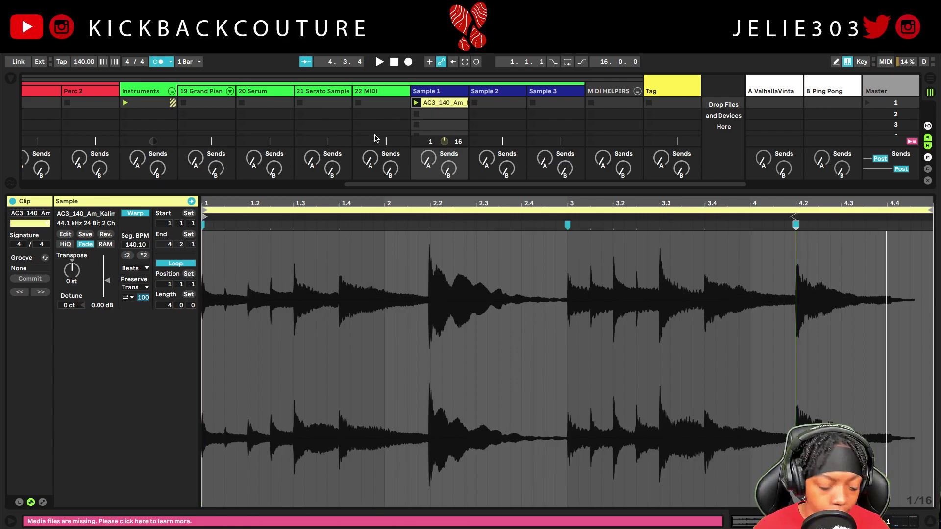
pyautogui.hscroll(-15, 376, 138)
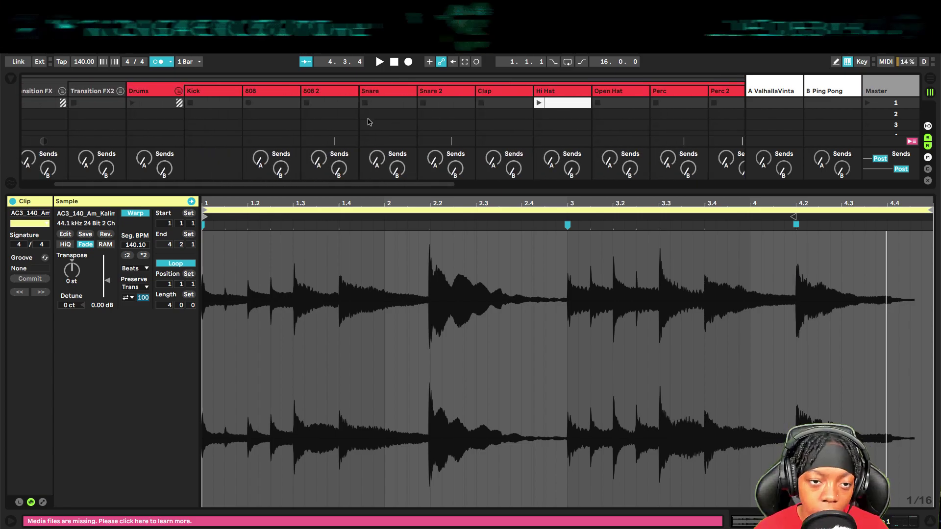
pyautogui.hscroll(-3, 370, 122)
pyautogui.click(286, 91)
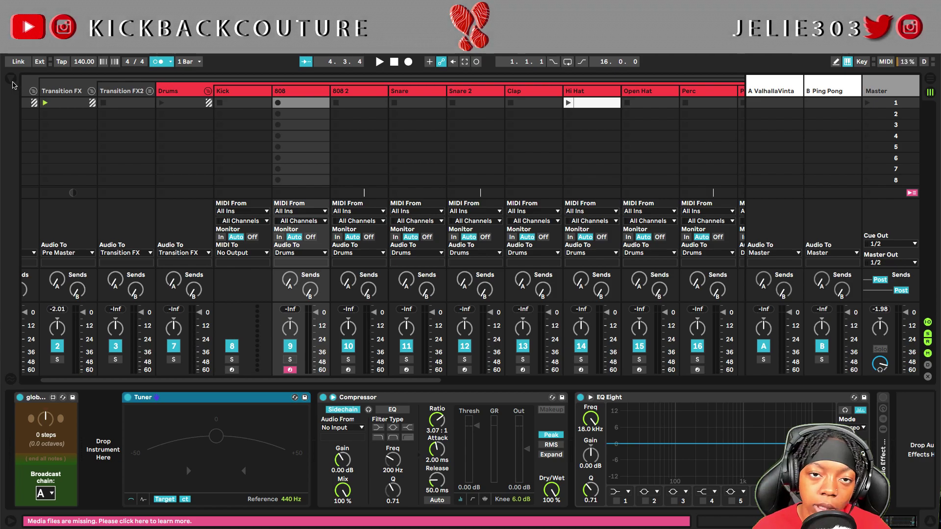
# Step: Load Zay 808 5 as a one-shot tuned -1 st, and create an empty 808 MIDI clip
pyautogui.hotkey('ctrl', 'z')
pyautogui.click(98, 447)
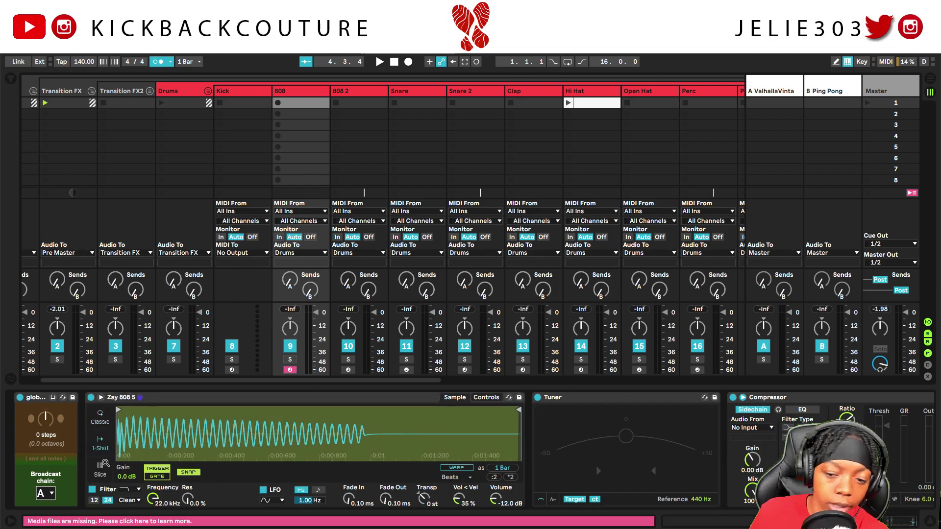
pyautogui.click(630, 412)
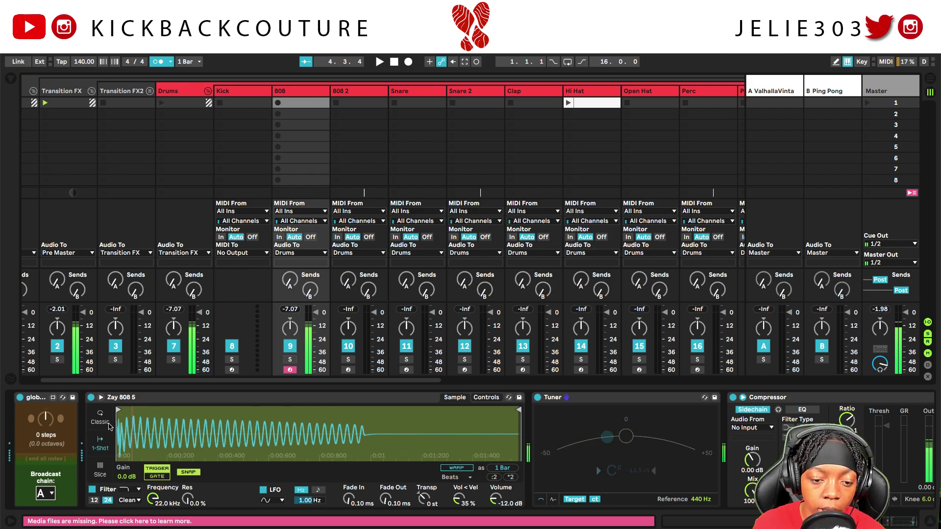
pyautogui.click(104, 421)
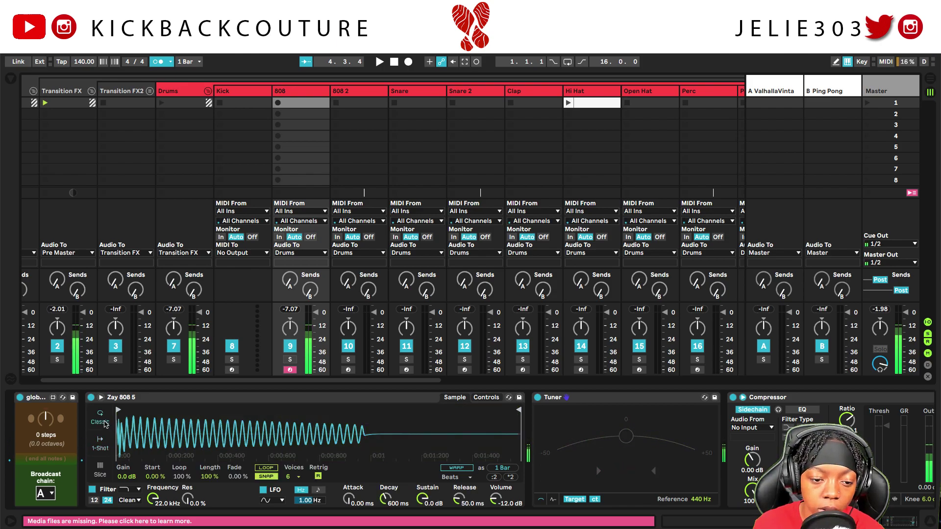
pyautogui.click(100, 442)
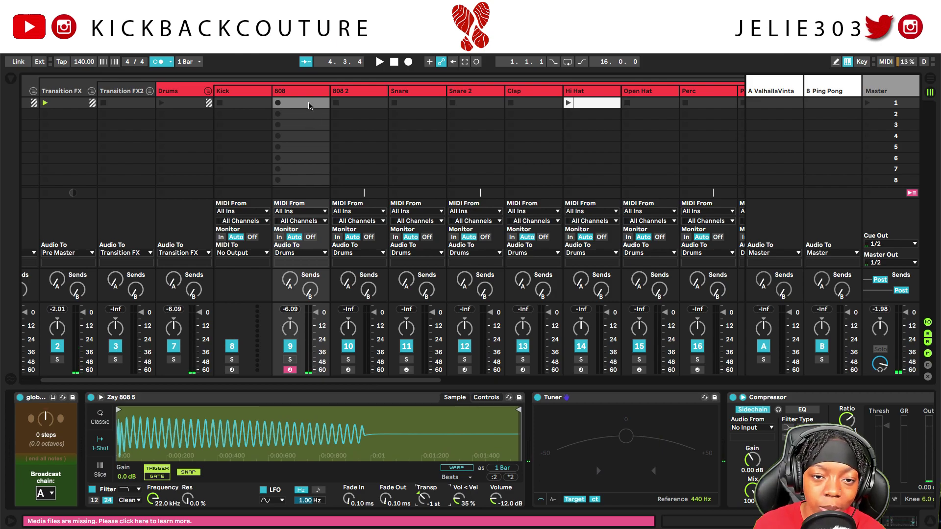
pyautogui.doubleClick(309, 106)
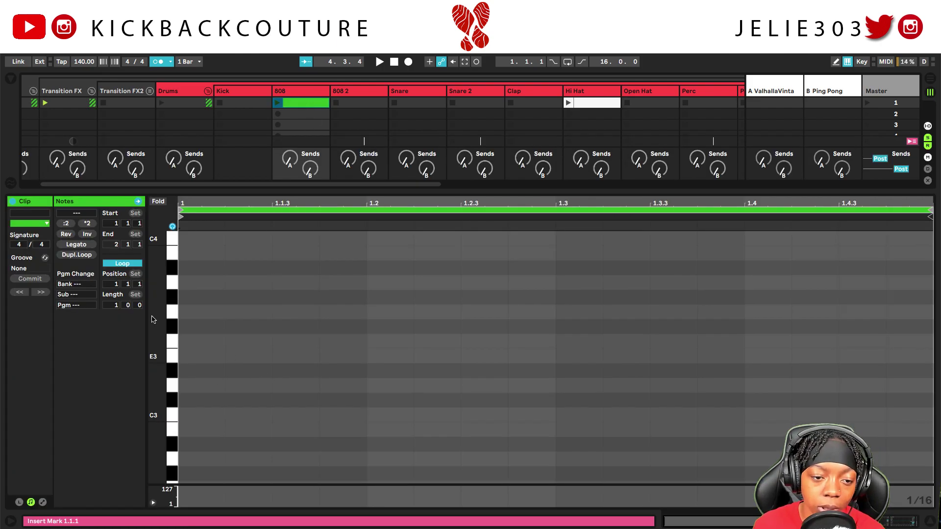
# Step: Set the 808 MIDI clip length to 4 bars and switch to note drawing
pyautogui.click(114, 308)
pyautogui.press('Return')
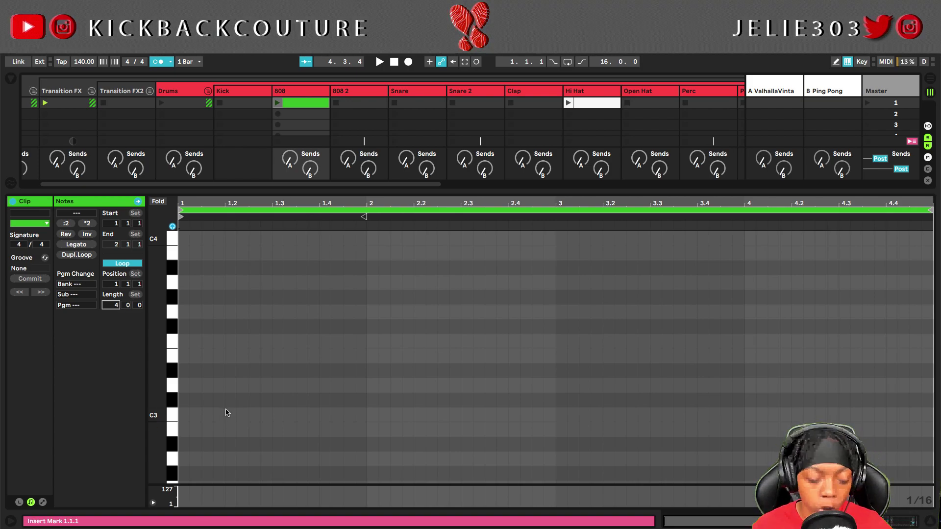
pyautogui.press('b')
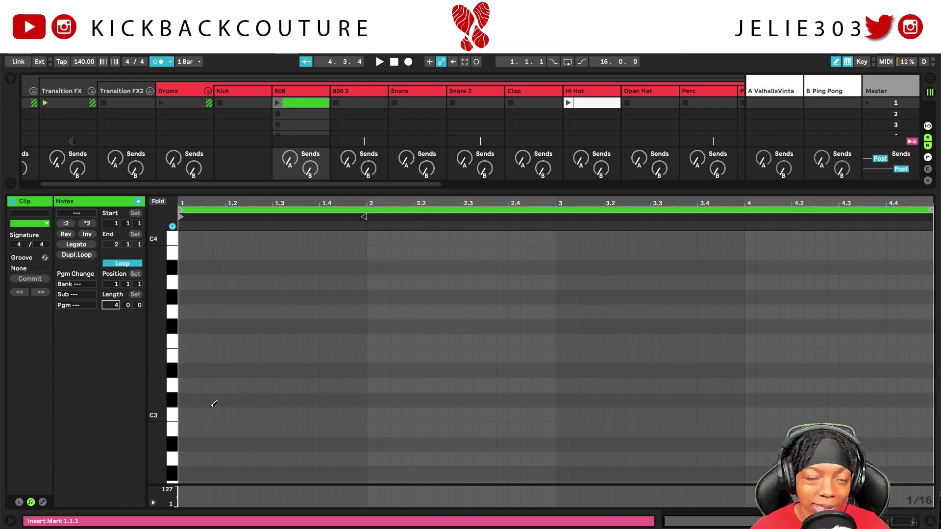
# Step: Show the mixer's In/Out and volume sections and scroll toward the Sample tracks
pyautogui.hotkey('ctrl', 'alt', 'i')
pyautogui.hotkey('ctrl', 'alt', 'm')
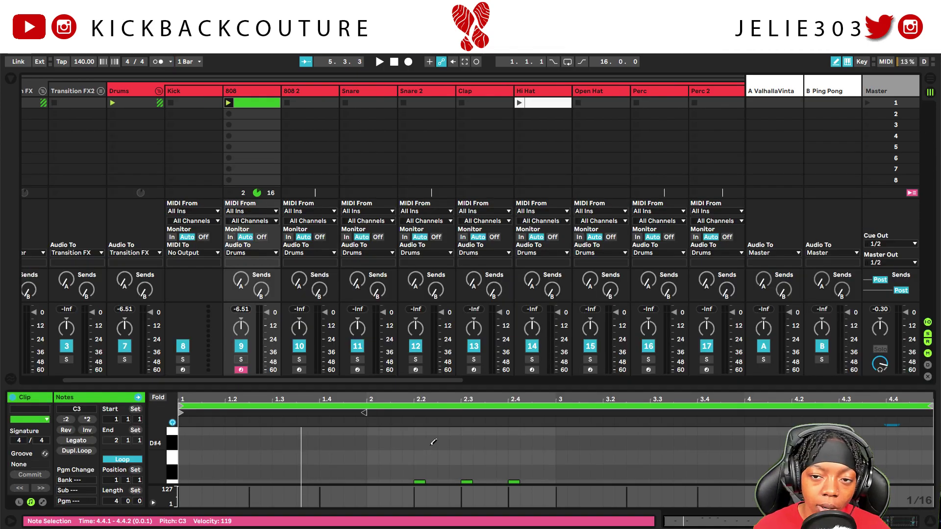
pyautogui.hscroll(5, 480, 313)
pyautogui.hscroll(4, 480, 314)
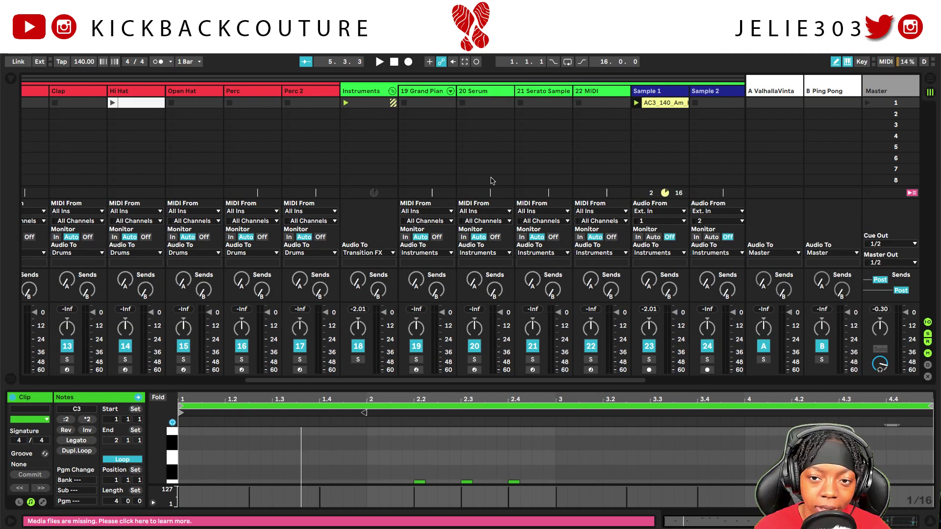
# Step: Open Sample 1's device chain, browse the device rack menu, then dismiss it
pyautogui.click(537, 92)
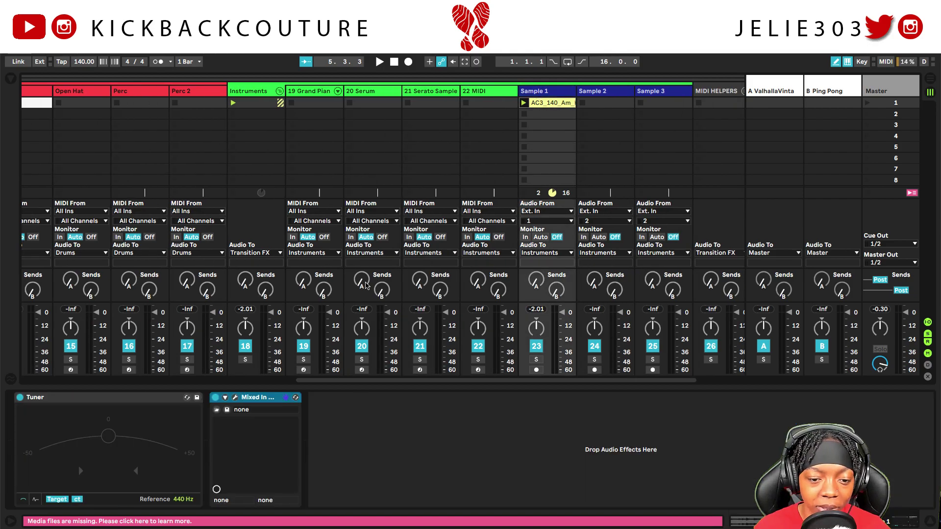
pyautogui.click(343, 452)
pyautogui.click(269, 406)
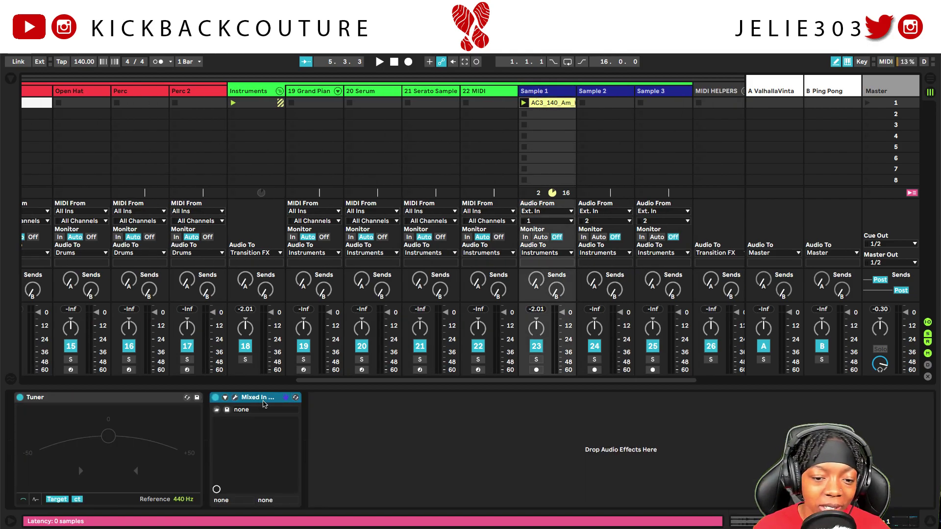
pyautogui.rightClick(387, 401)
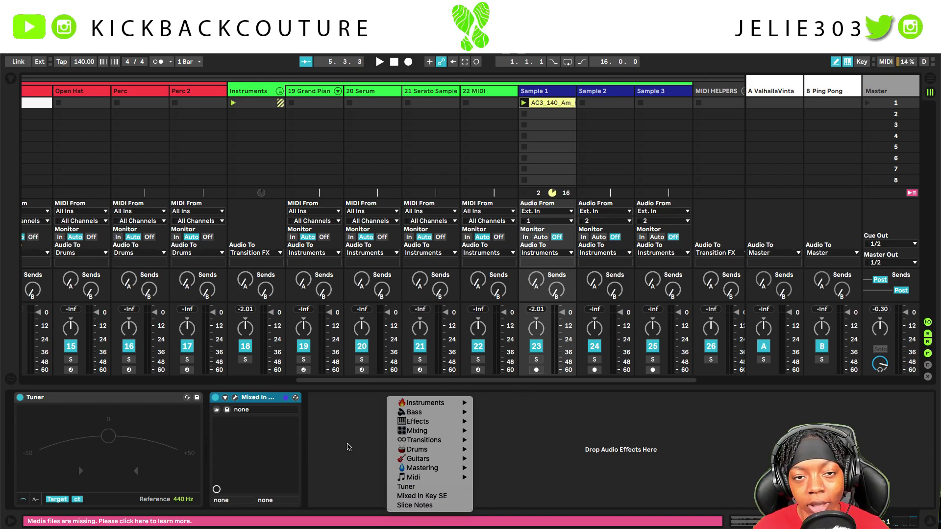
pyautogui.click(349, 442)
pyautogui.rightClick(349, 410)
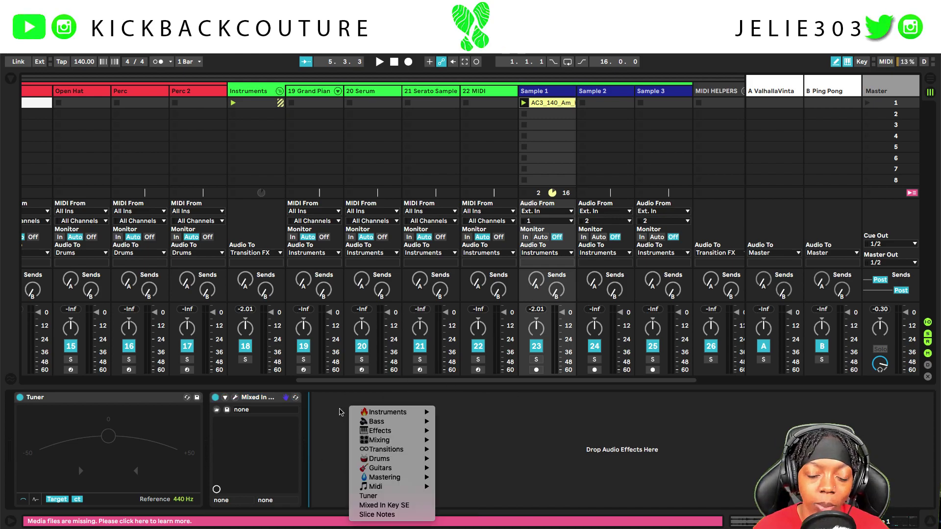
pyautogui.click(339, 409)
pyautogui.rightClick(339, 409)
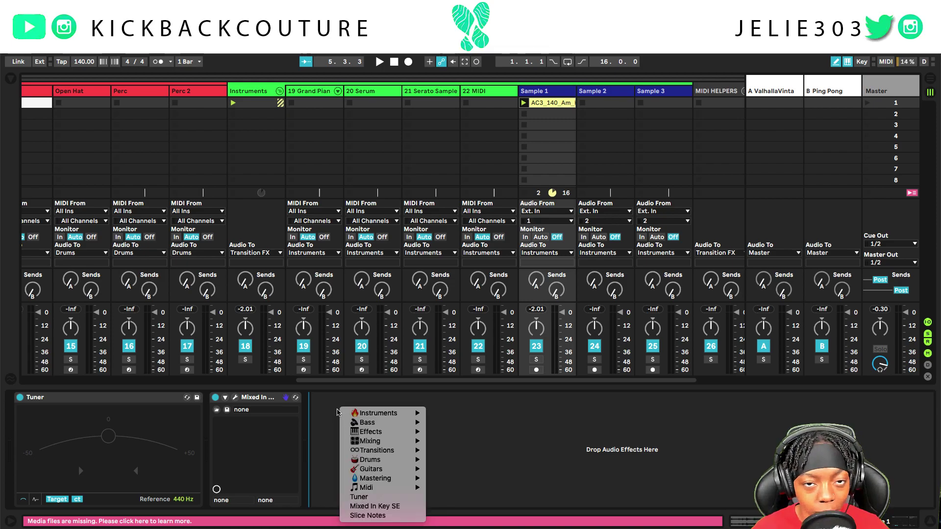
pyautogui.click(340, 413)
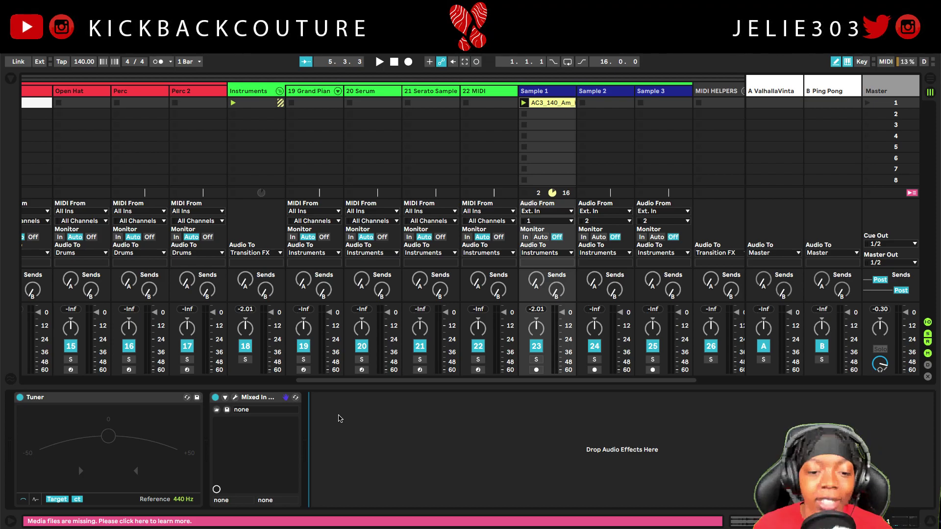
pyautogui.moveTo(396, 389); pyautogui.dragTo(331, 391)
# Step: Select the Hi Hat track to show its devices
pyautogui.hscroll(-10, 331, 390)
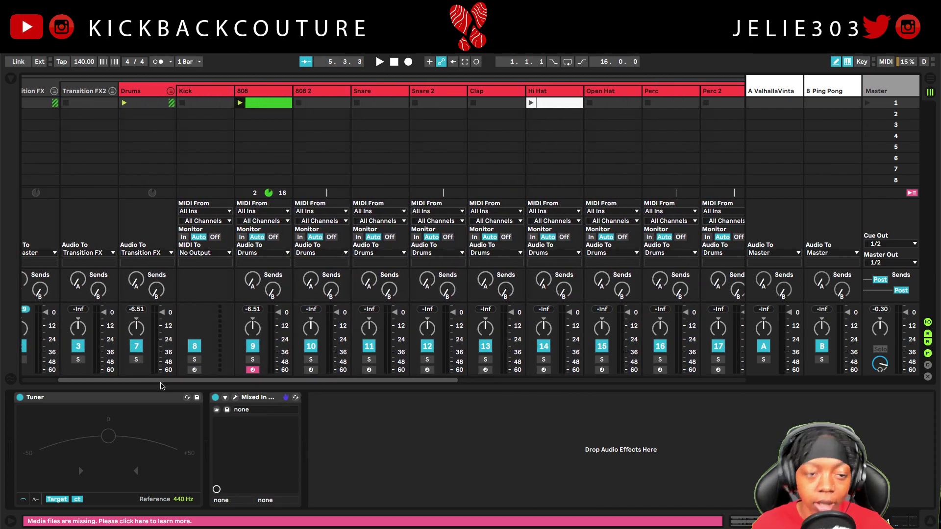
pyautogui.hscroll(-3, 346, 393)
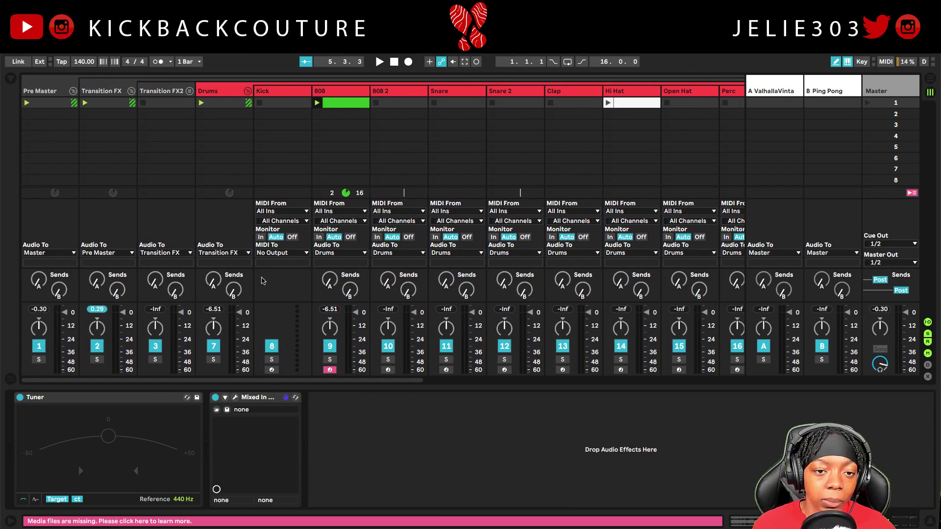
pyautogui.hscroll(6, 418, 208)
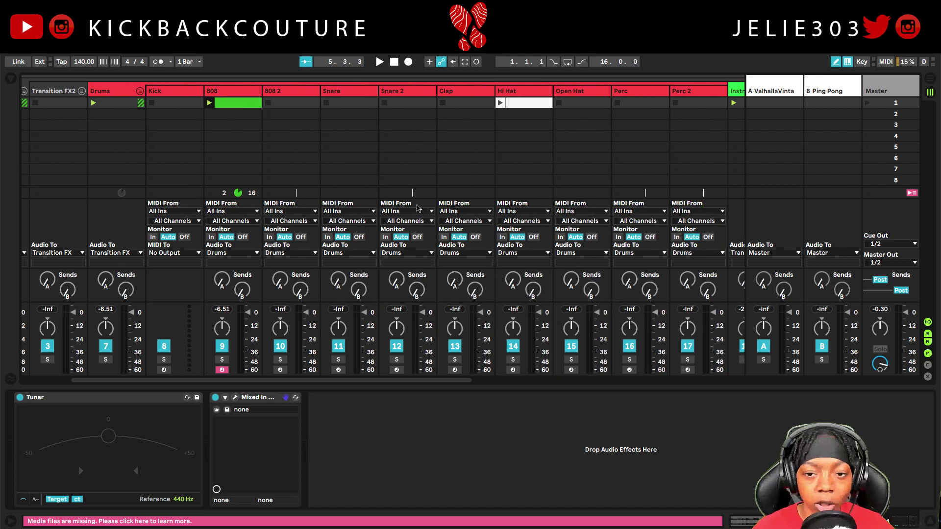
pyautogui.click(516, 93)
pyautogui.hscroll(2, 343, 274)
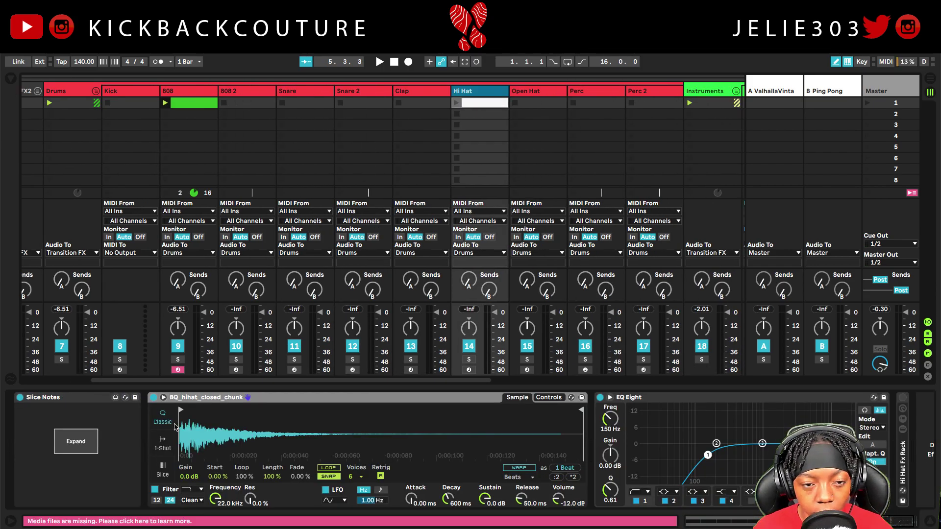
pyautogui.hscroll(2, 428, 175)
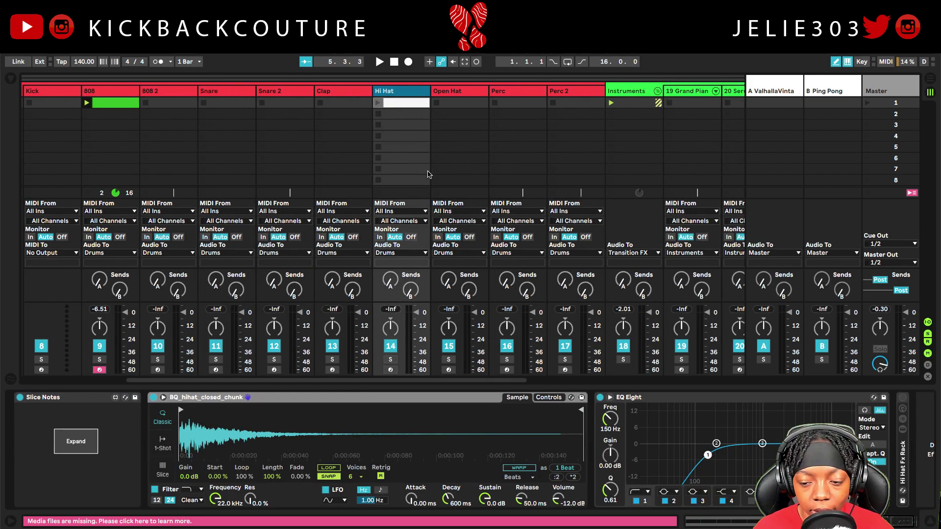
# Step: Open the Hi Hat clip's eight C3 notes in an enlarged piano roll and open Slice Notes
pyautogui.doubleClick(401, 104)
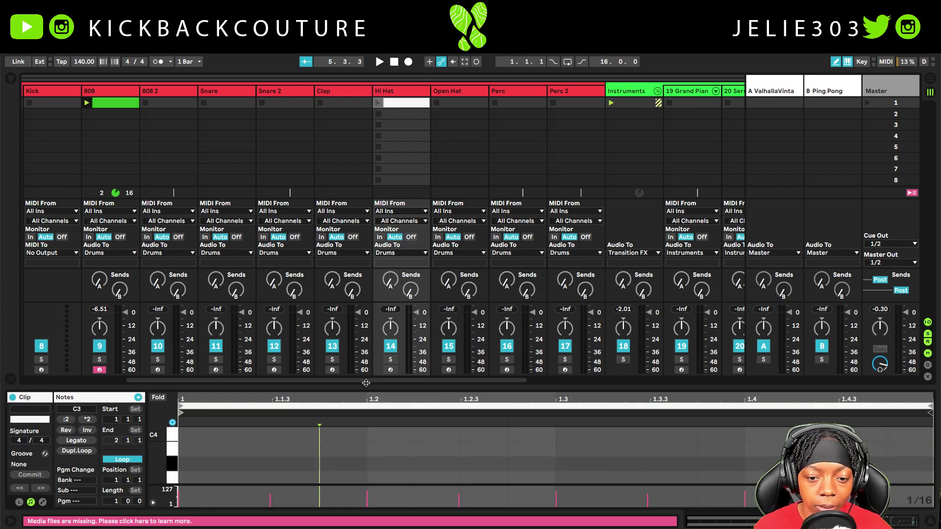
pyautogui.moveTo(369, 387); pyautogui.dragTo(368, 133)
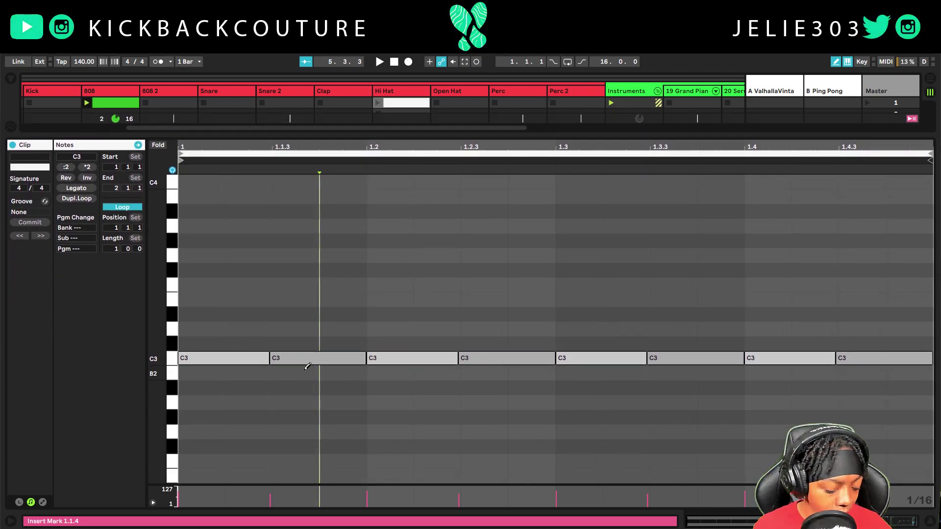
pyautogui.click(378, 103)
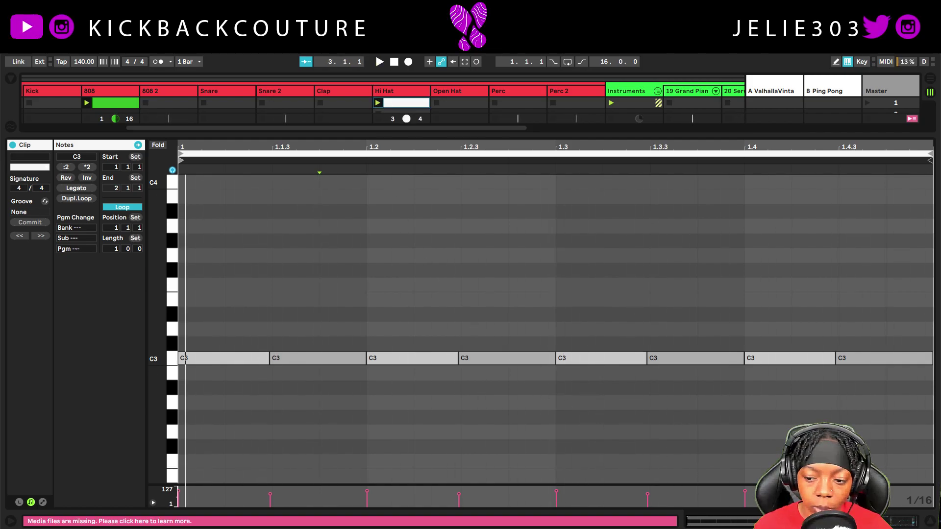
pyautogui.hotkey('shift', 'Tab')
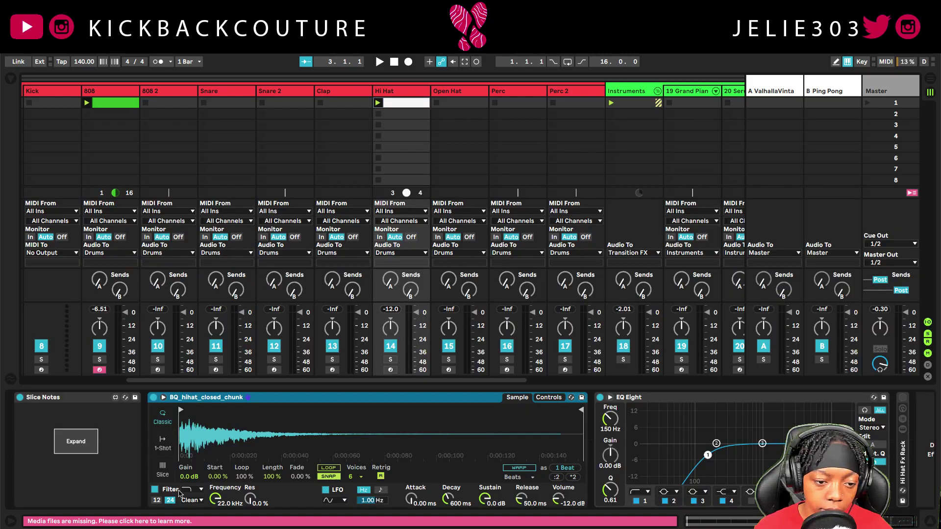
pyautogui.click(76, 442)
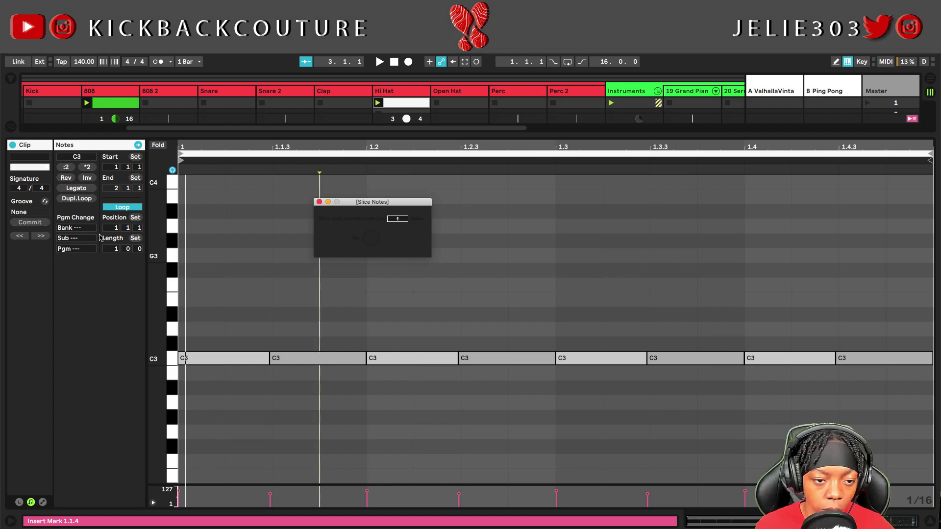
# Step: Double the hi-hat clip twice to four bars and audition it
pyautogui.click(83, 200)
pyautogui.click(84, 200)
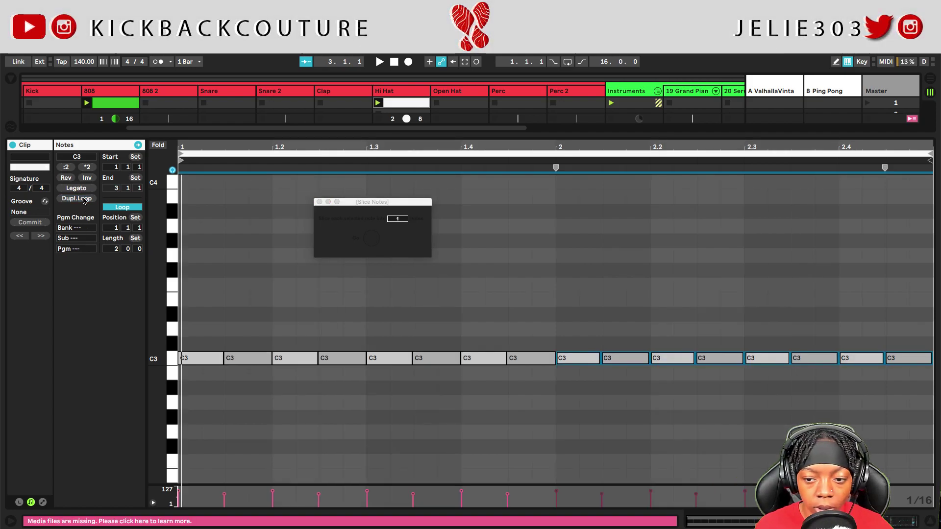
pyautogui.click(291, 305)
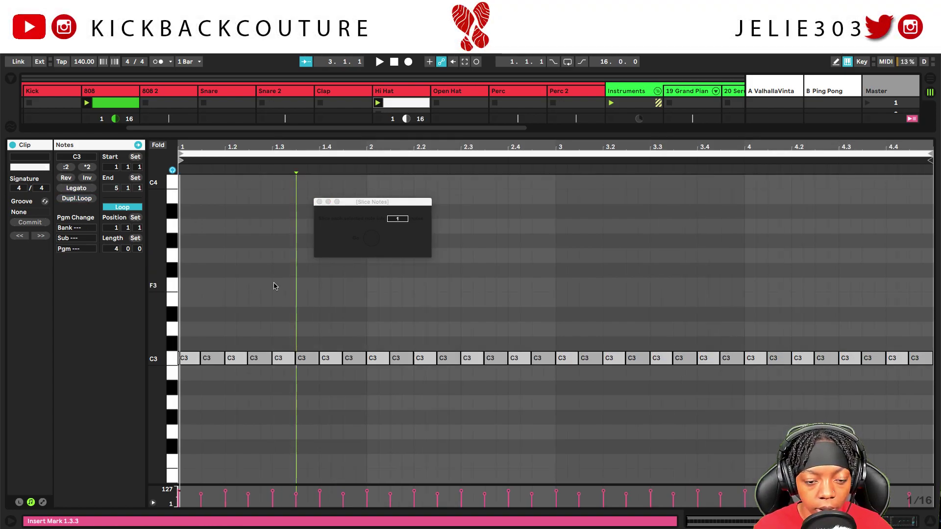
pyautogui.press('space')
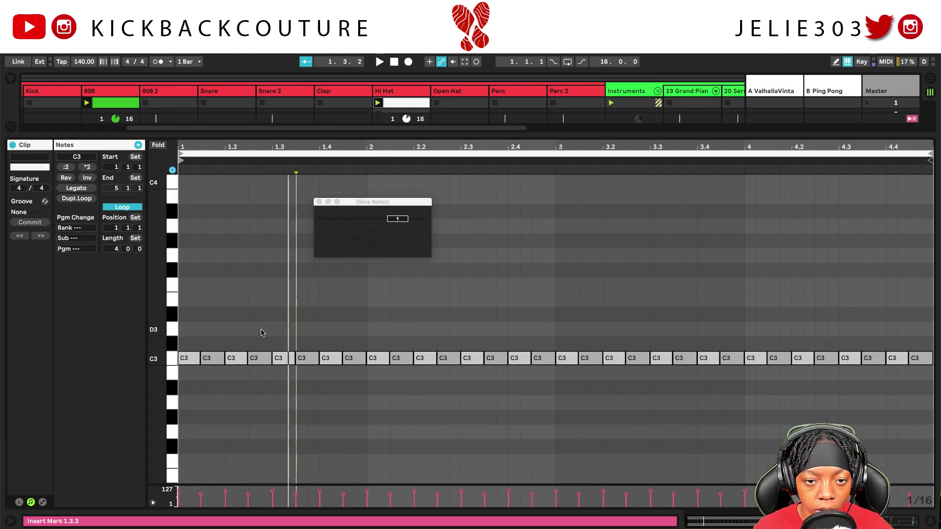
# Step: Slice the C3 note at 1.2.2 into four and play it back
pyautogui.click(260, 359)
pyautogui.click(404, 222)
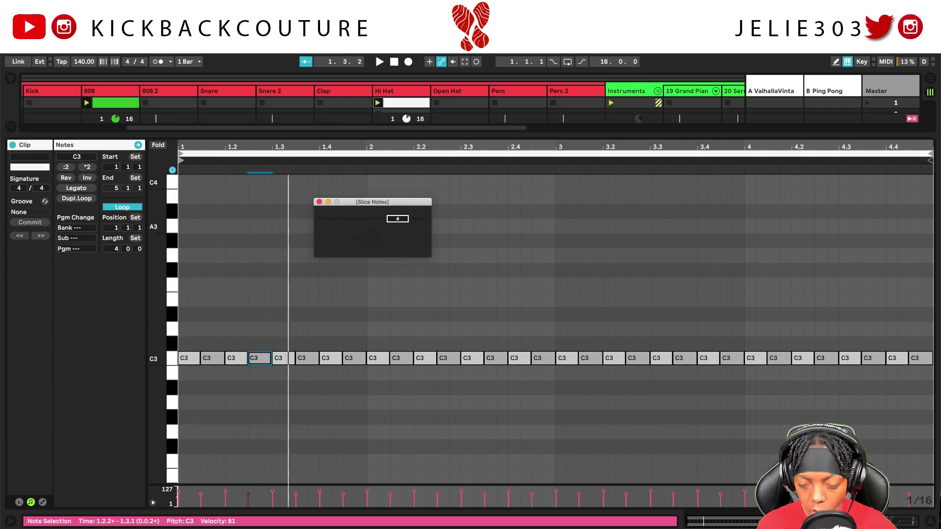
pyautogui.click(375, 244)
pyautogui.click(414, 282)
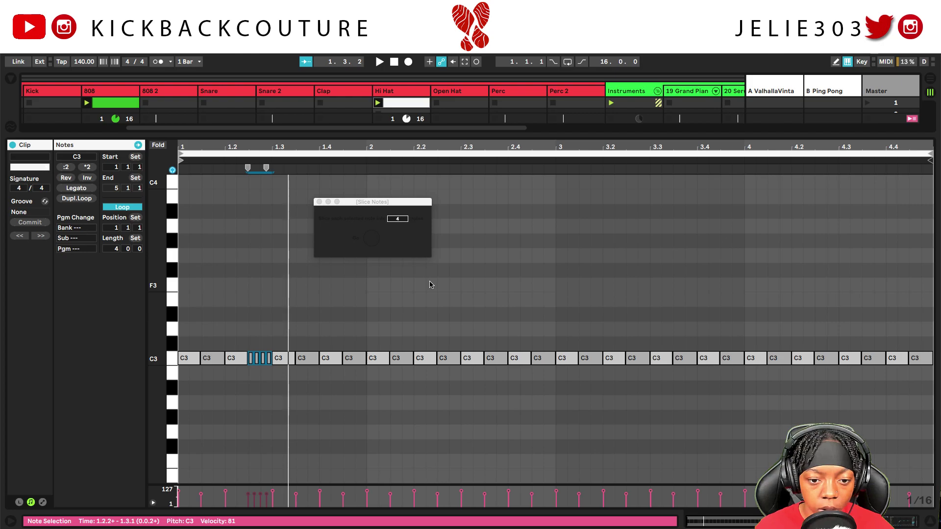
pyautogui.press('space')
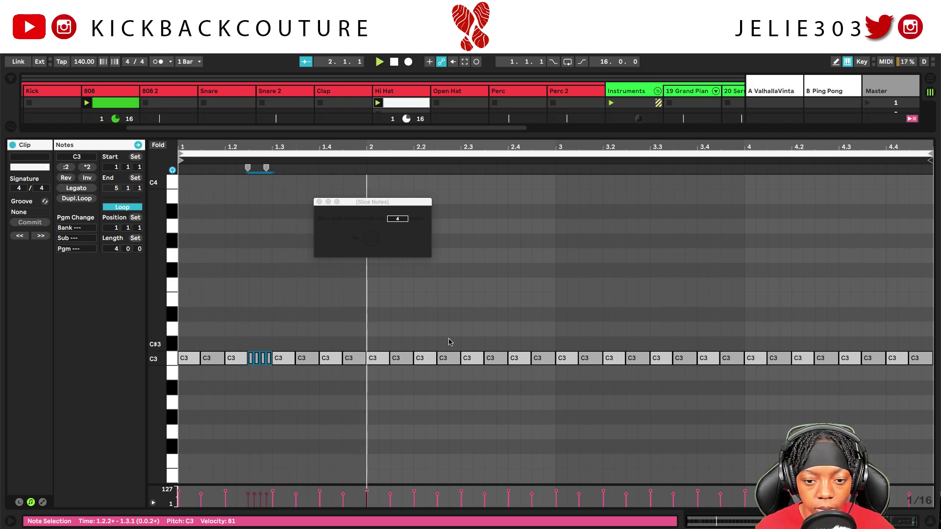
# Step: Slice the C3 notes at 2.3.1, 3.2.1 and 4.2 into three each
pyautogui.click(471, 345)
pyautogui.click(471, 357)
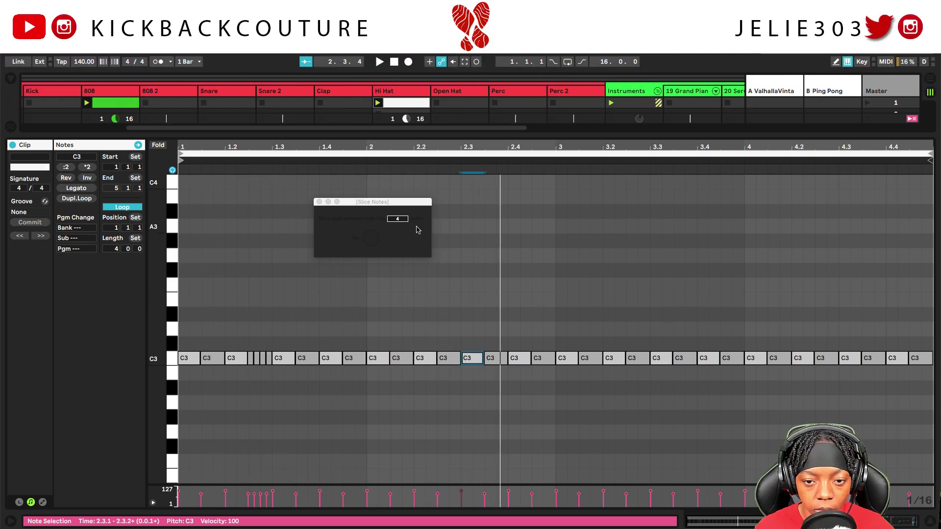
pyautogui.click(401, 220)
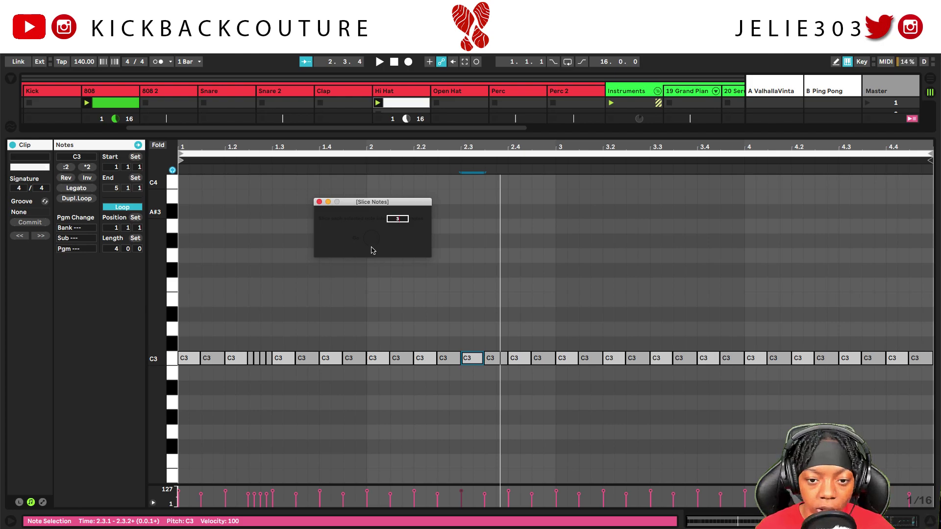
pyautogui.click(372, 241)
pyautogui.click(742, 311)
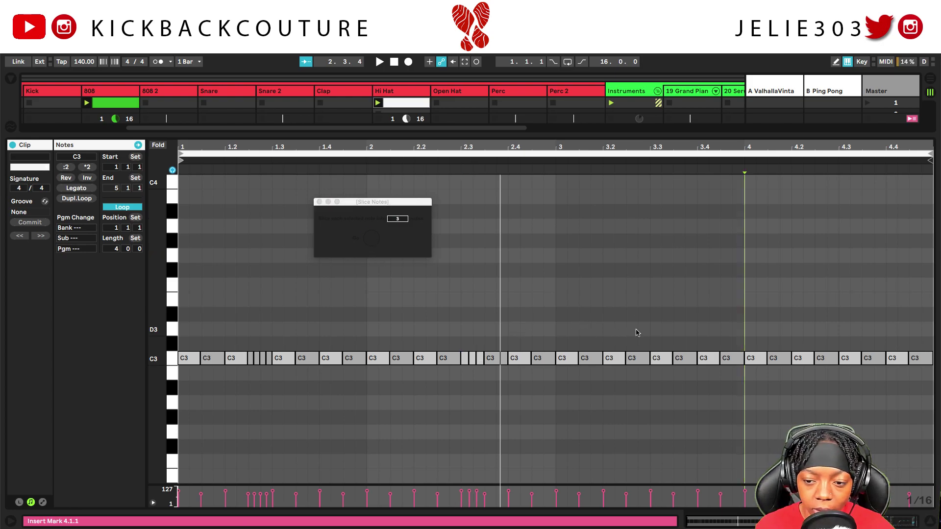
pyautogui.keyDown('shift'); pyautogui.click(615, 334); pyautogui.keyUp('shift')
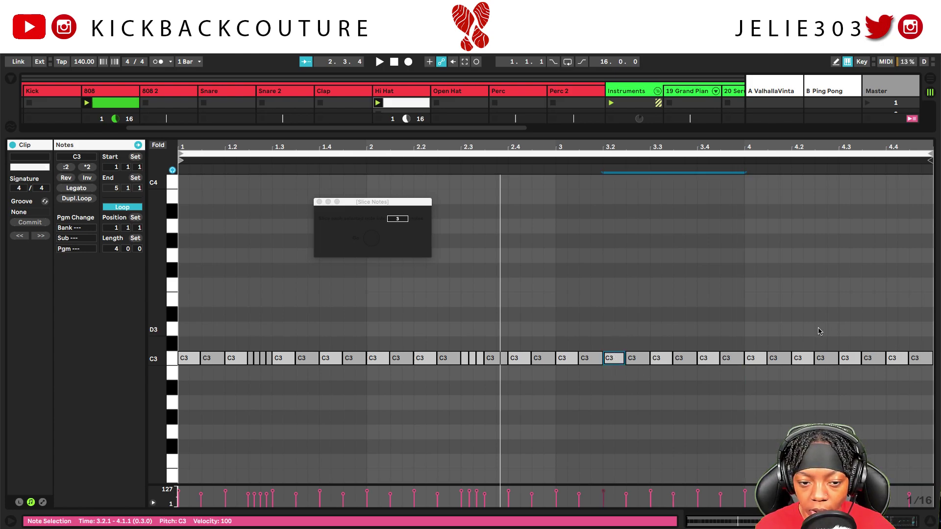
pyautogui.keyDown('shift'); pyautogui.click(801, 362); pyautogui.keyUp('shift')
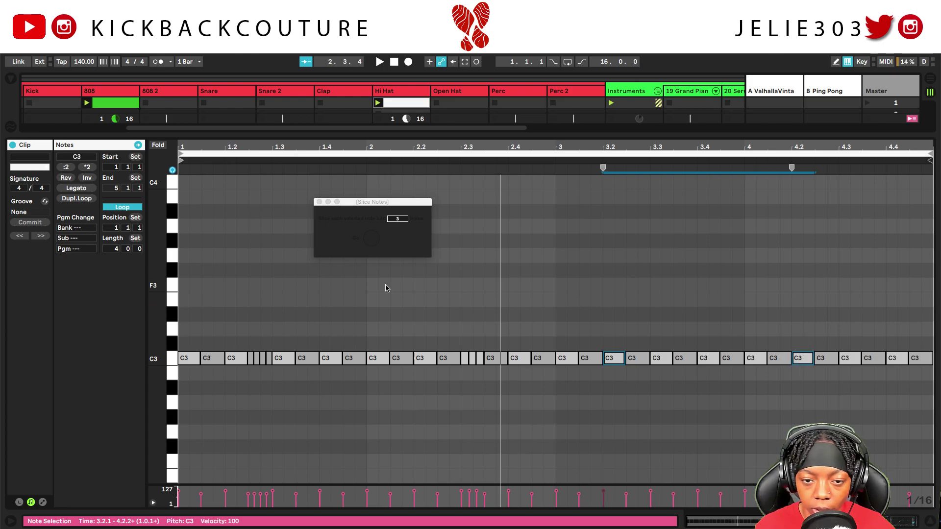
pyautogui.click(369, 243)
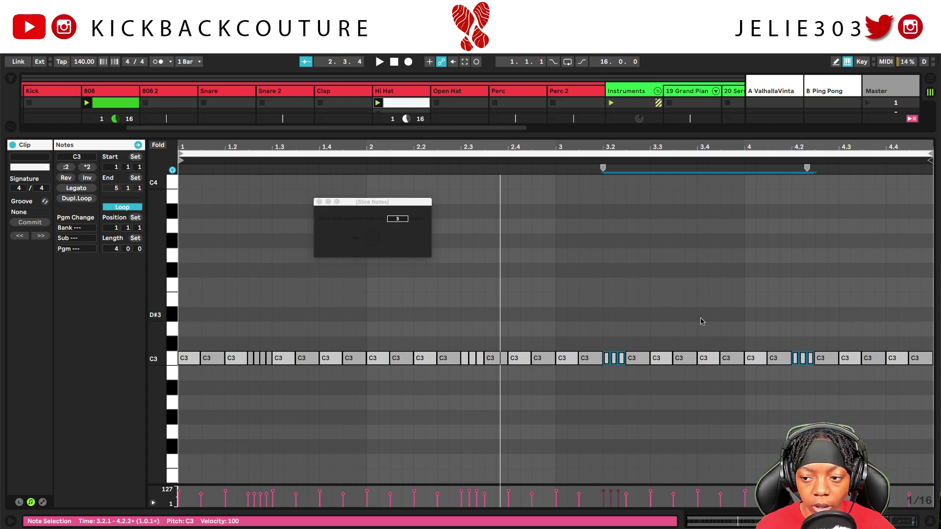
# Step: Slice the last C3 note near 4.4 into four, play the roll, and close the dialog
pyautogui.moveTo(924, 338); pyautogui.dragTo(919, 385)
pyautogui.click(403, 220)
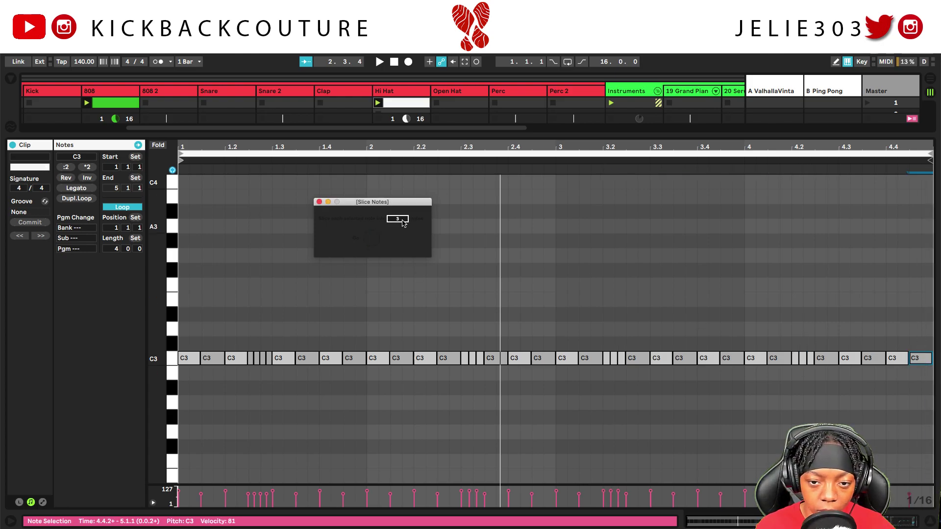
pyautogui.click(378, 244)
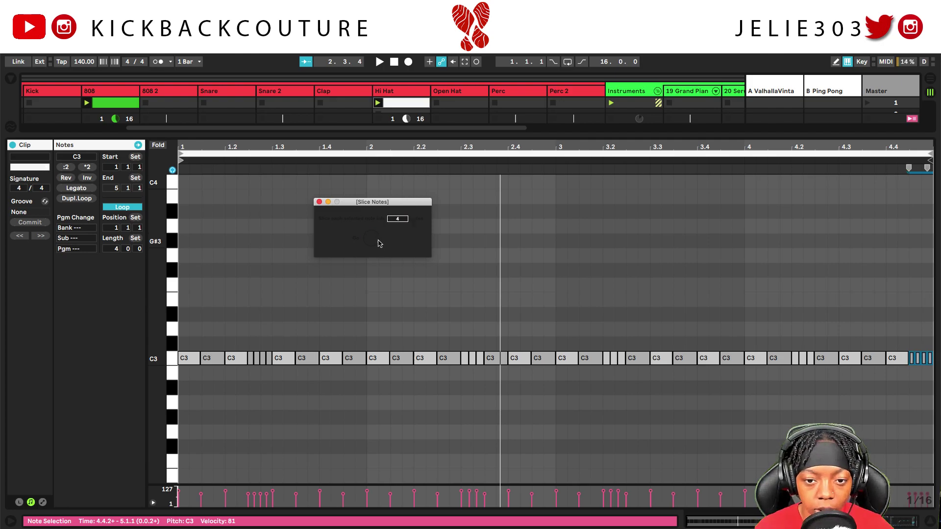
pyautogui.scroll(-2, 386, 283)
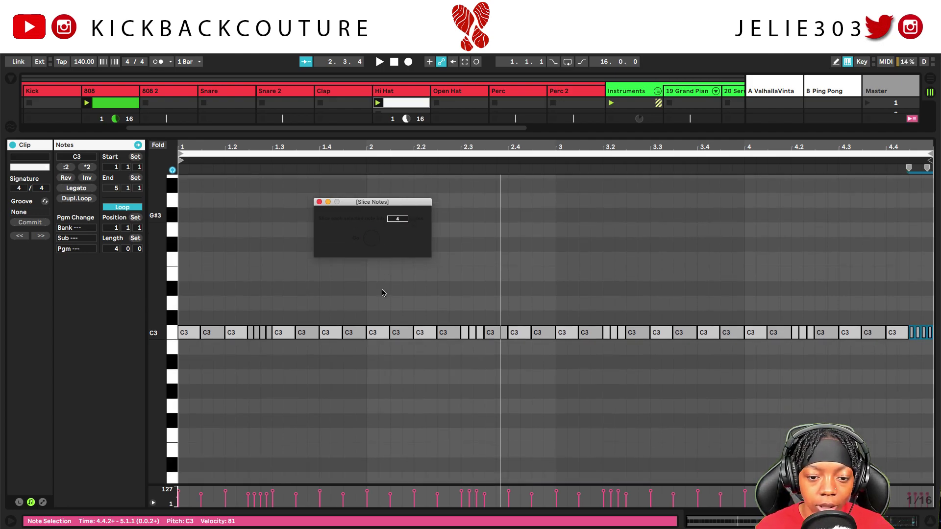
pyautogui.click(327, 301)
pyautogui.moveTo(372, 202); pyautogui.dragTo(374, 162)
pyautogui.press('space')
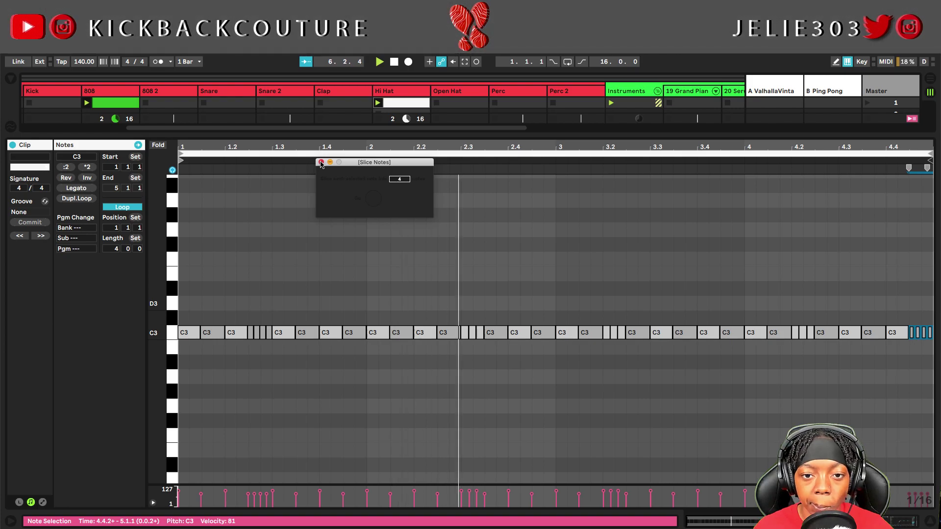
pyautogui.click(321, 162)
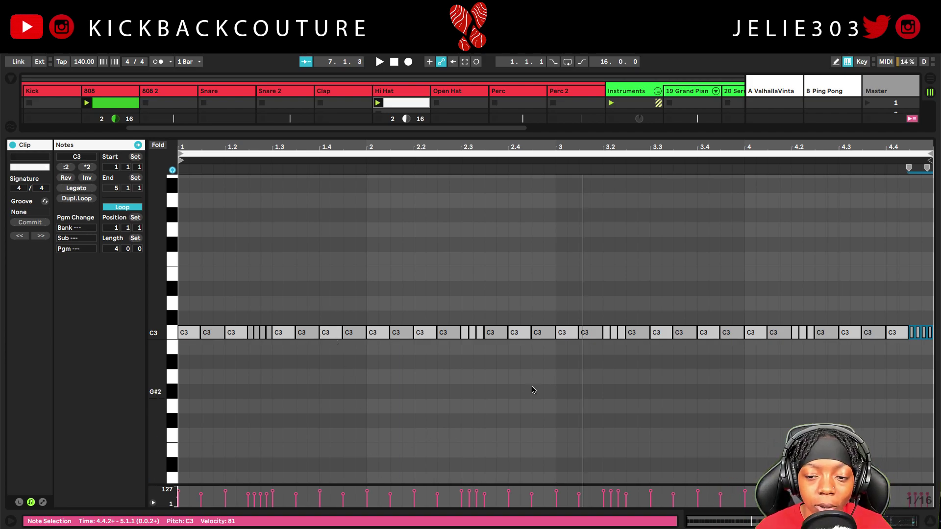
# Step: Select the Clap track to show the mixer with its EQ Eight device
pyautogui.click(333, 92)
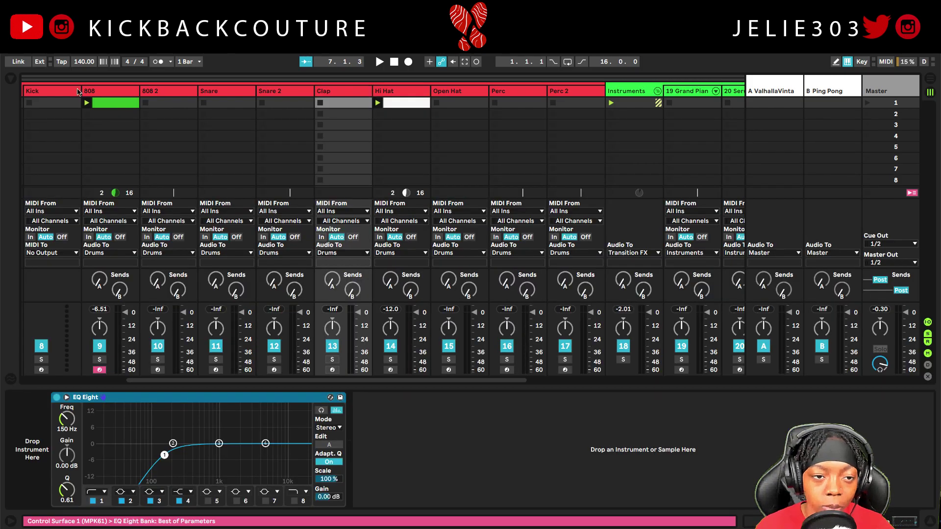
# Step: Add Finisher Voodoo to Sample 1's device chain with Output at -7.5 dB, then stop playback
pyautogui.click(7, 81)
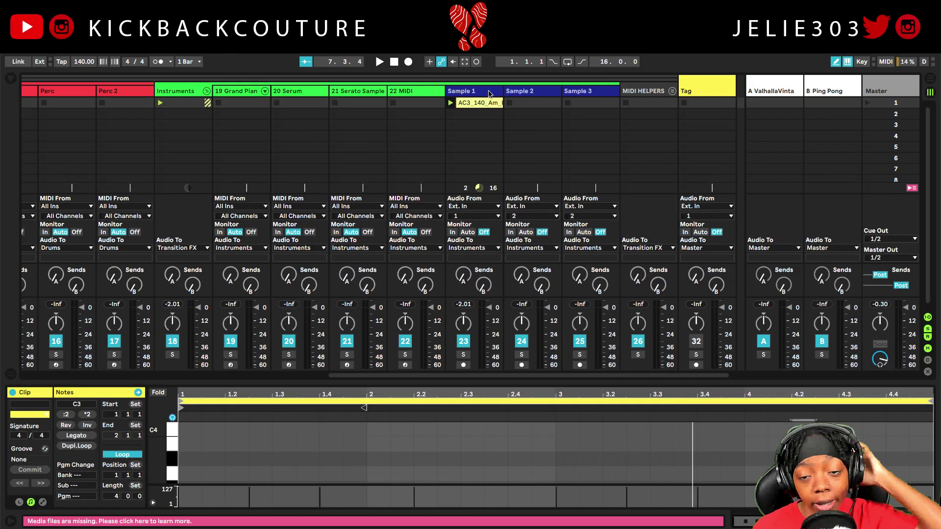
pyautogui.click(492, 96)
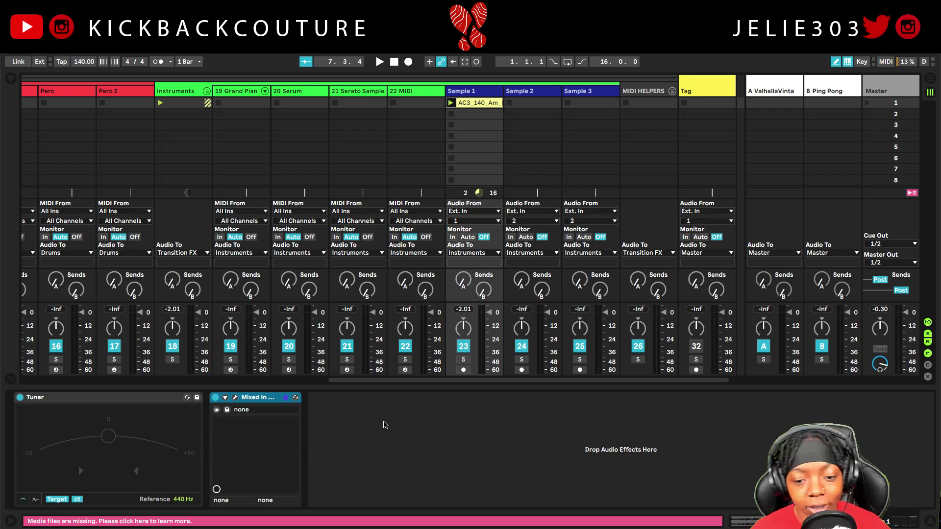
pyautogui.rightClick(383, 425)
pyautogui.moveTo(420, 445)
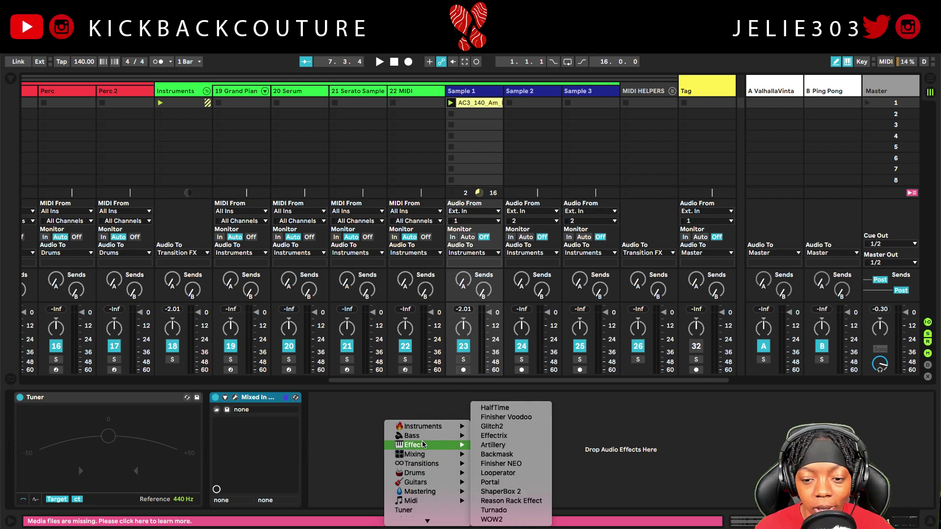
pyautogui.click(506, 417)
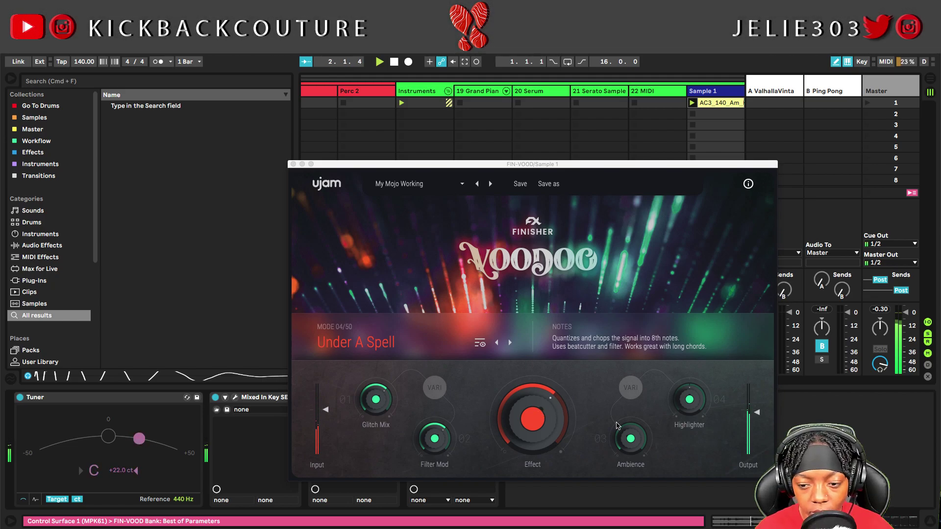
pyautogui.moveTo(757, 412); pyautogui.dragTo(758, 432)
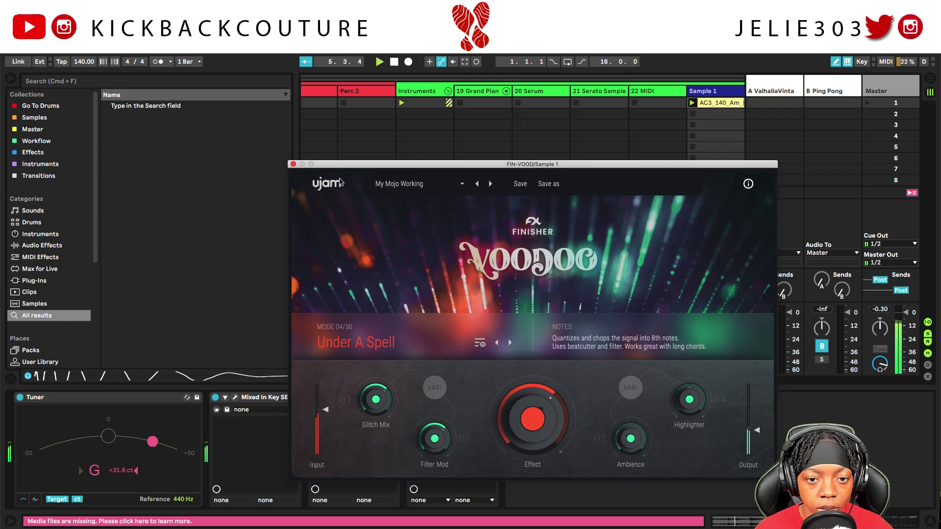
pyautogui.click(292, 165)
pyautogui.hscroll(5, 266, 205)
pyautogui.press('space')
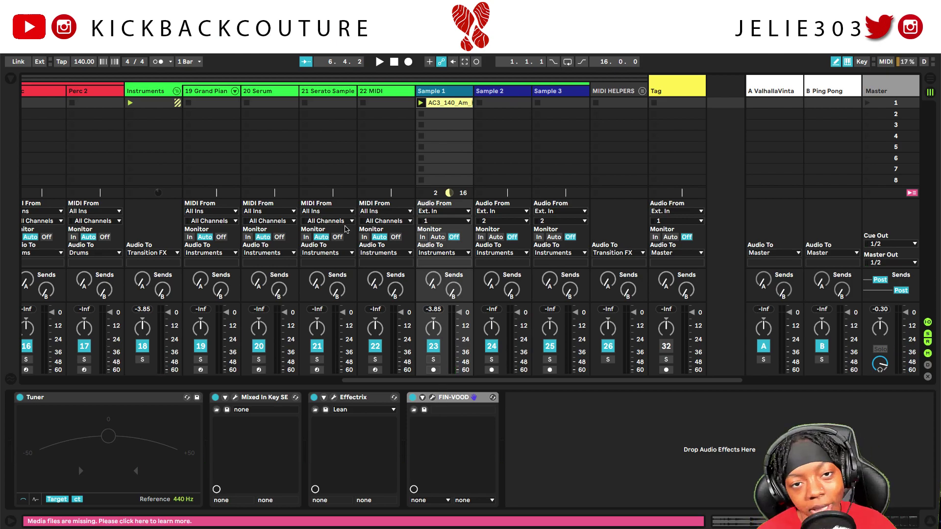
# Step: Play the session, view the Grand Piano clip's notes, then show the AC3_140_Am kalimba clip's sample view
pyautogui.press('space')
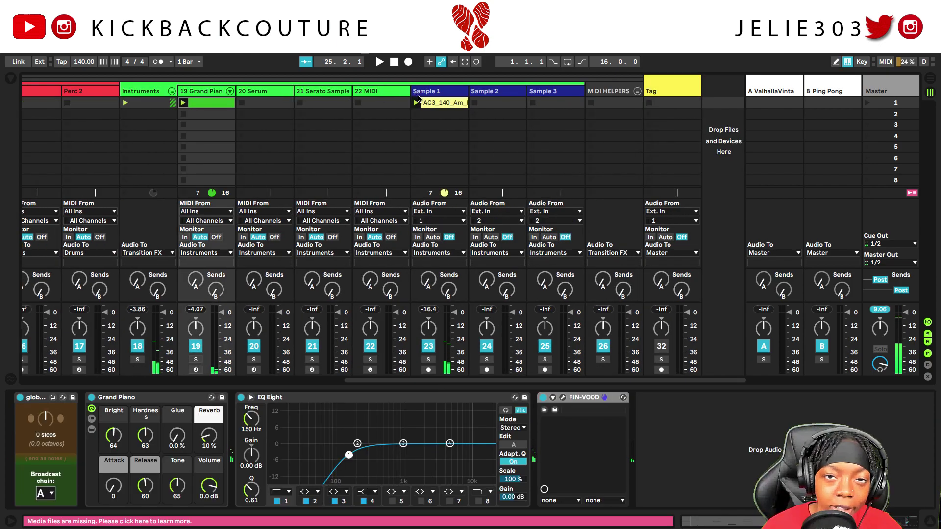
pyautogui.doubleClick(209, 104)
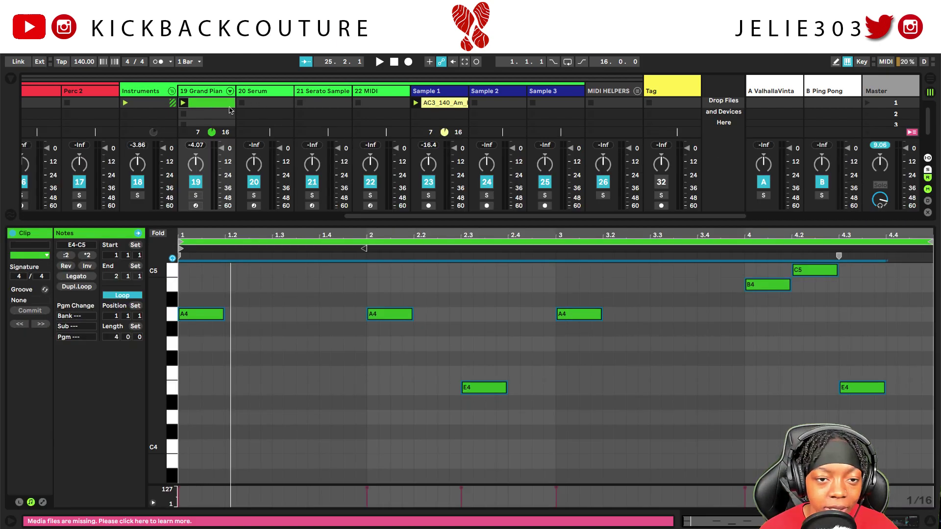
pyautogui.click(441, 104)
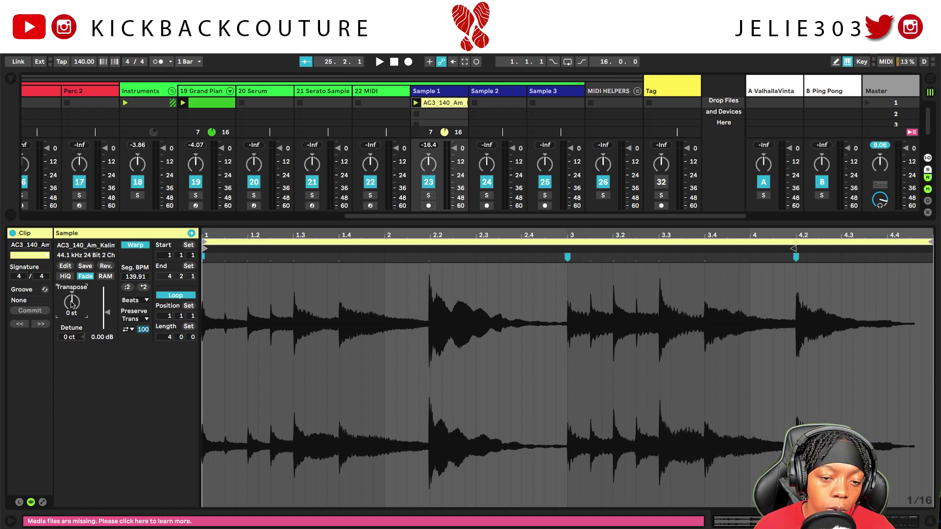
# Step: Set the kalimba clip's Transpose to 6 st, solo Sample 1 and play it
pyautogui.click(218, 248)
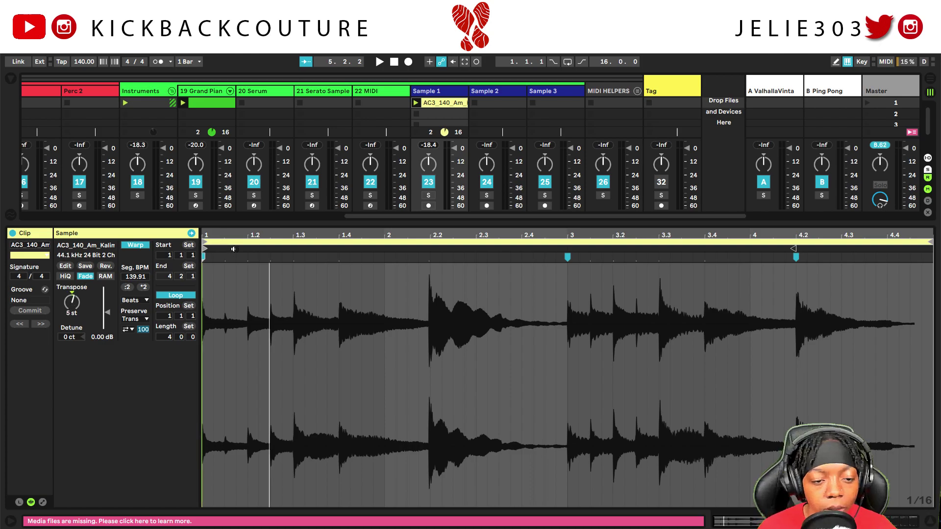
pyautogui.click(71, 301)
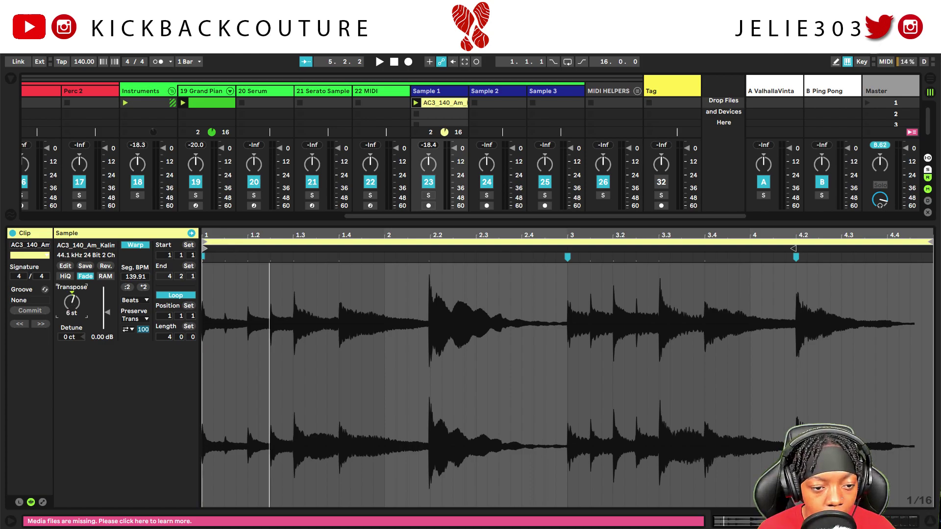
pyautogui.click(429, 196)
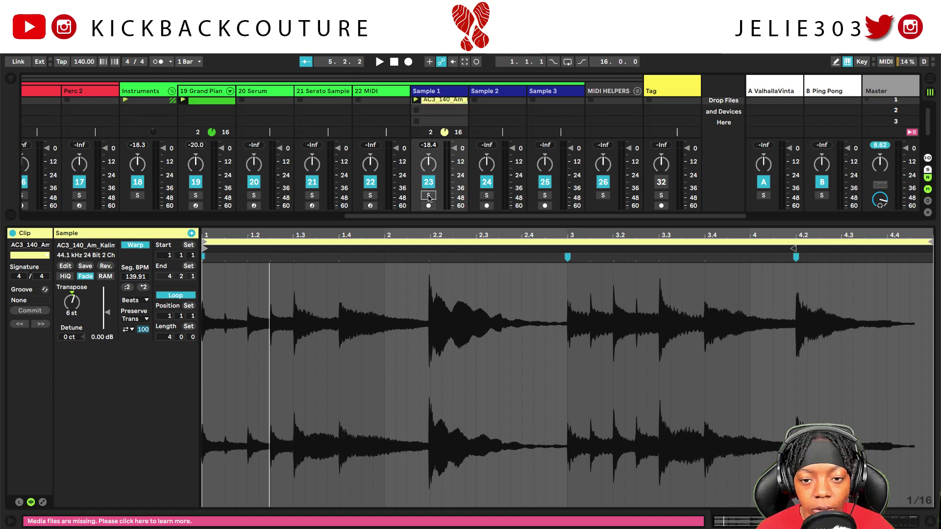
pyautogui.press('space')
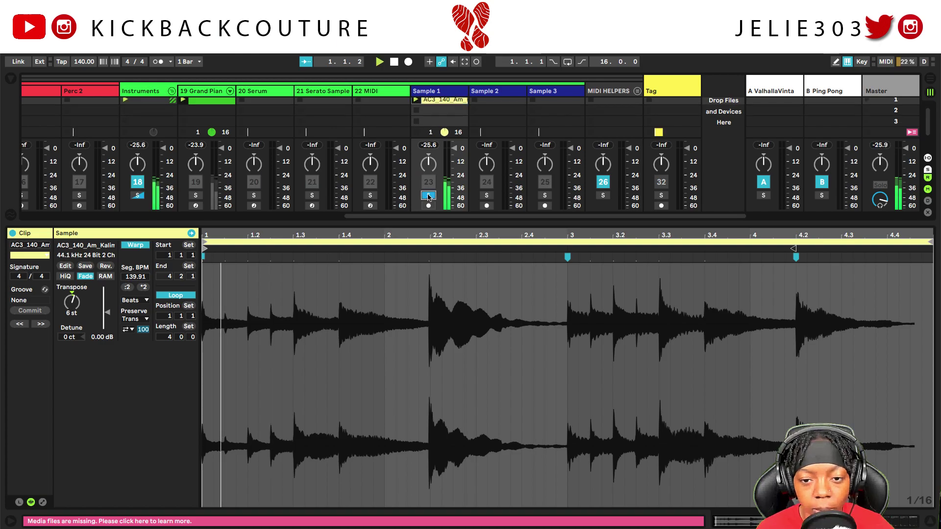
# Step: Confirm in Mixed In Key that the loop now reads G♭ Major, then unsolo Sample 1
pyautogui.click(431, 94)
pyautogui.click(235, 398)
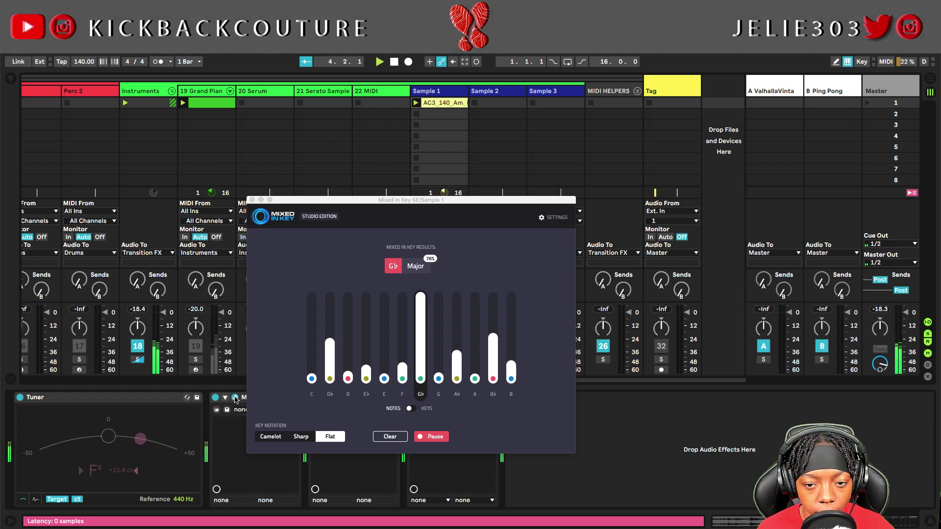
pyautogui.click(252, 200)
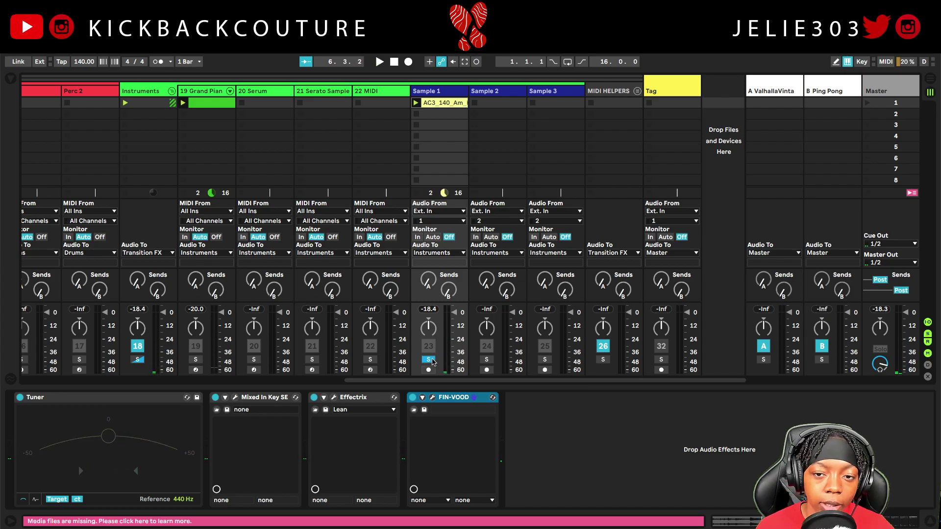
pyautogui.click(428, 359)
# Step: Return to the kalimba clip's sample view and restart playback from the beginning
pyautogui.click(441, 102)
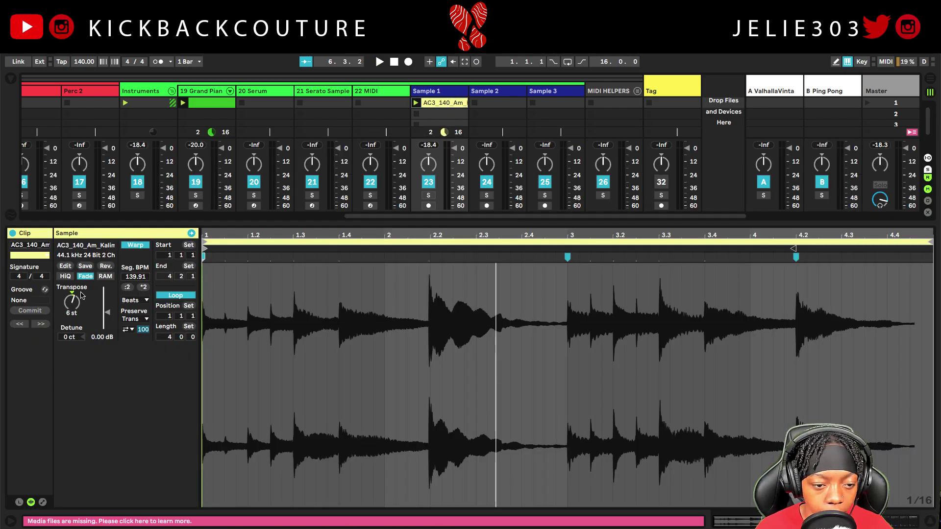
pyautogui.moveTo(445, 217); pyautogui.dragTo(440, 221)
pyautogui.hscroll(-5, 439, 220)
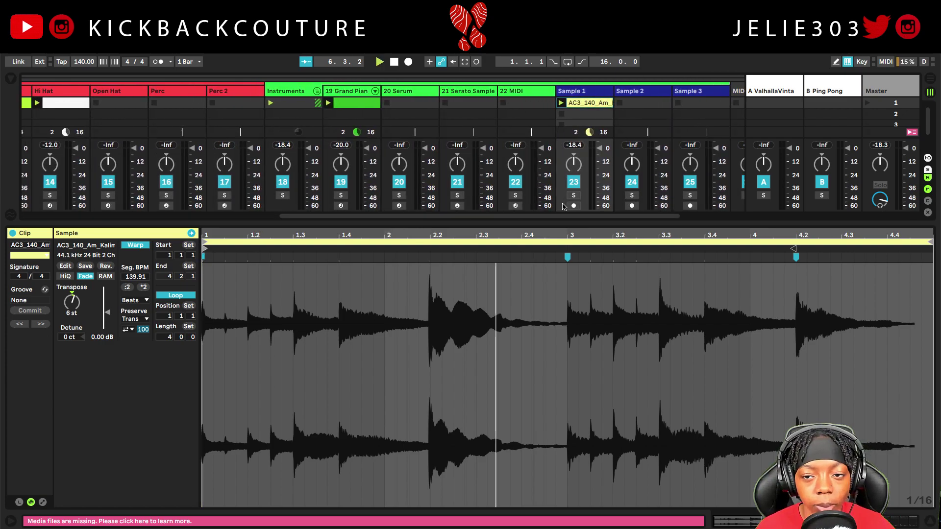
pyautogui.press('space')
pyautogui.press('space')
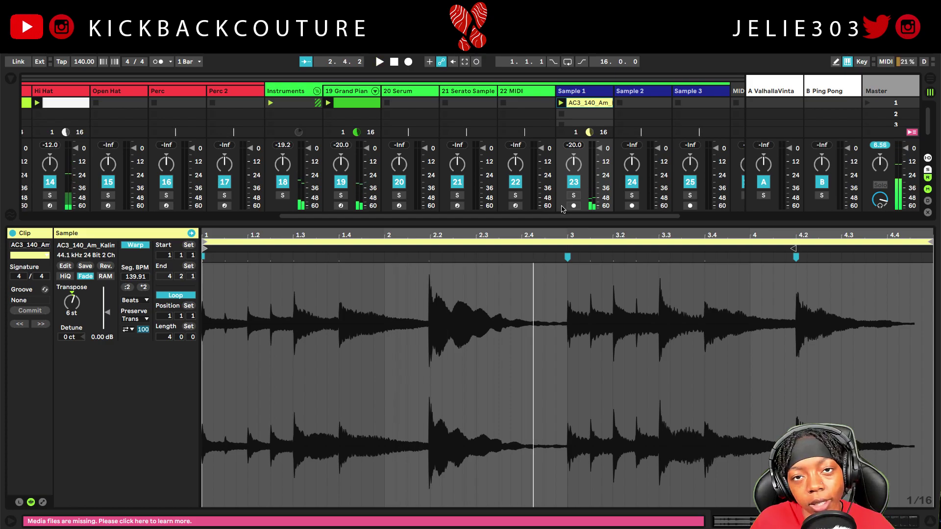
# Step: Set the Grand Piano's global_transpose knob to 6 steps and play it back to check
pyautogui.click(356, 92)
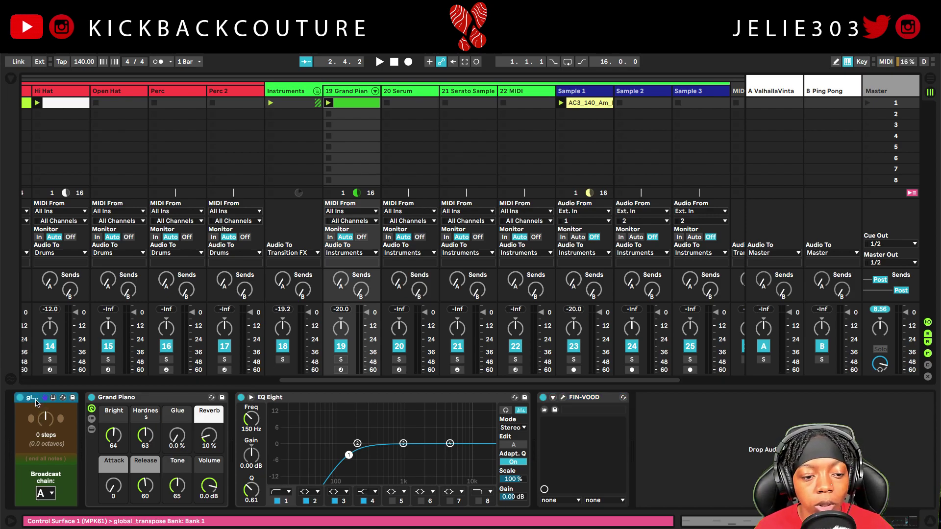
pyautogui.click(48, 422)
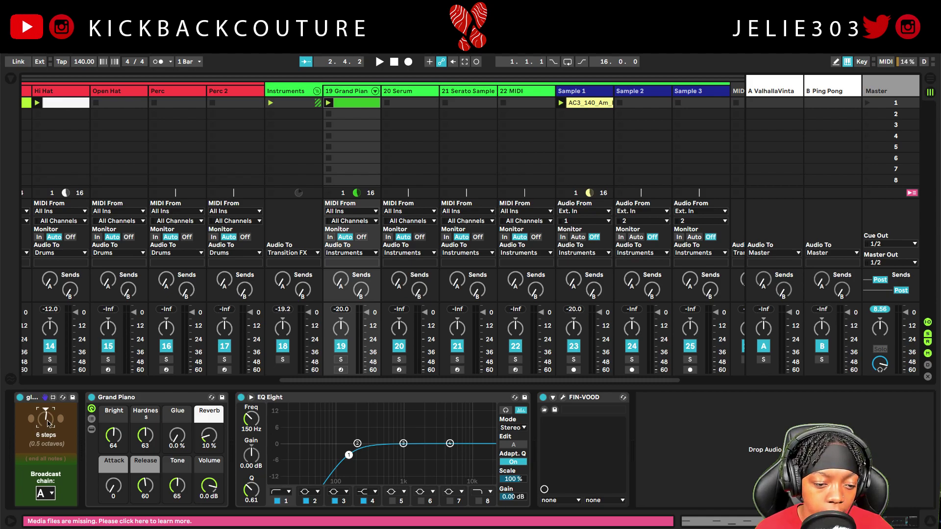
pyautogui.press('space')
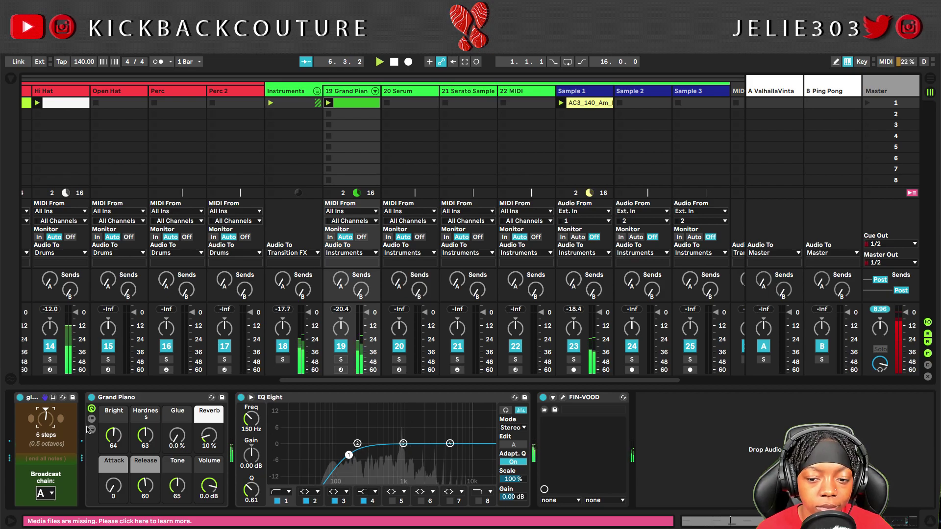
pyautogui.press('space')
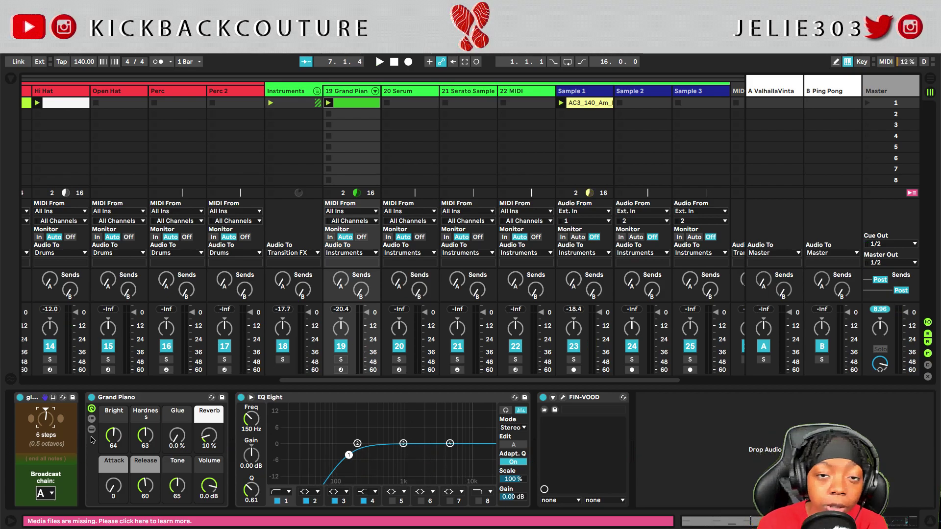